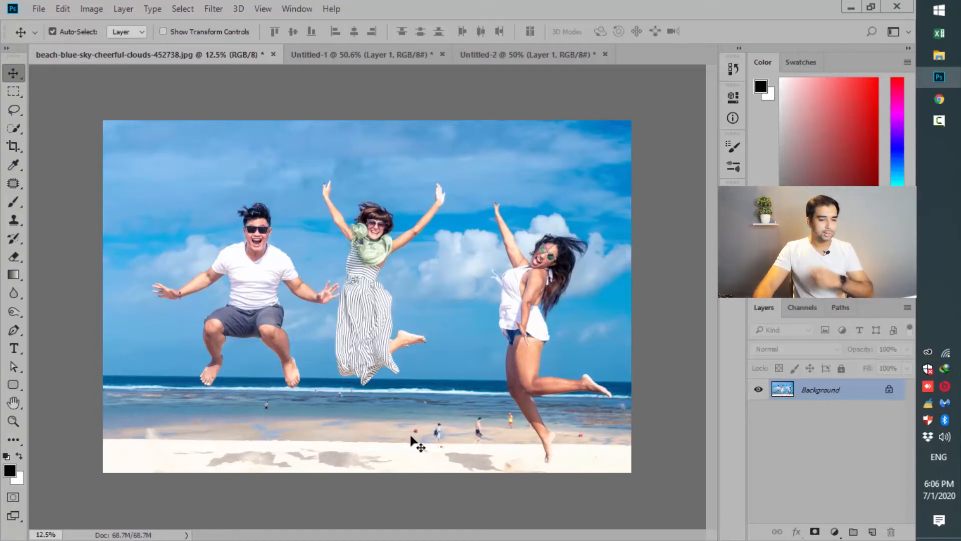
Duplicate the Background layer, unlock the original, and make the Background copy layer active.
{"action": "key", "text": "ctrl+0"}
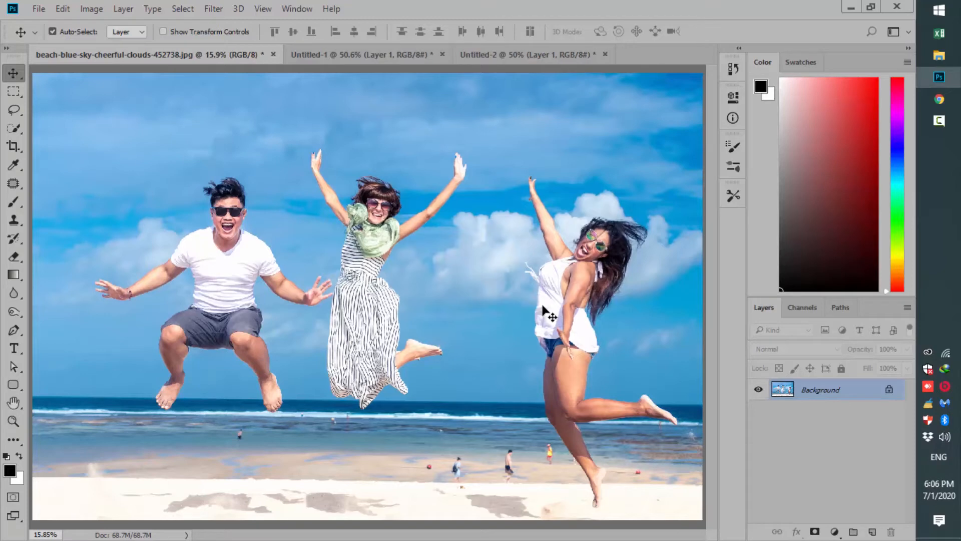
{"action": "left_click_drag", "start_coordinate": [842, 397], "coordinate": [872, 532]}
{"action": "left_click", "coordinate": [889, 410]}
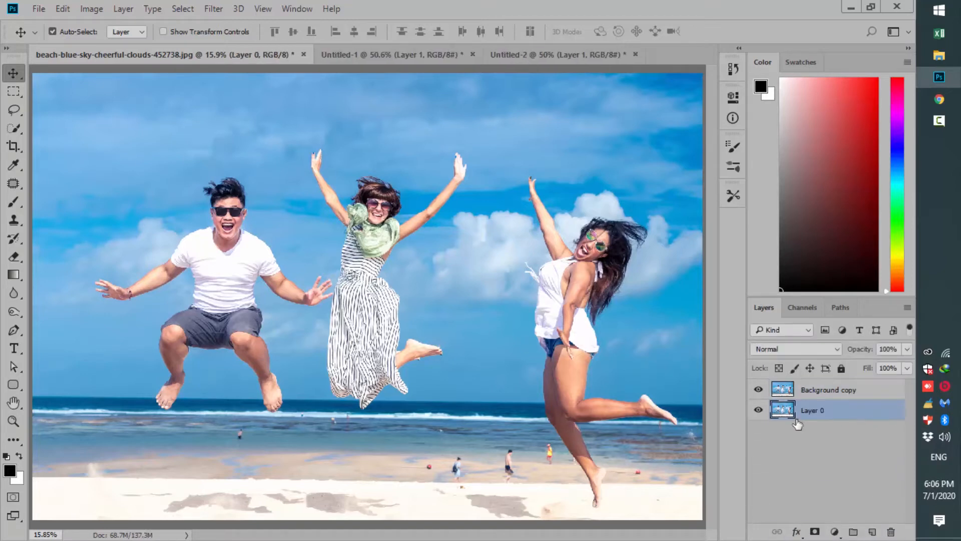
{"action": "left_click", "coordinate": [846, 393]}
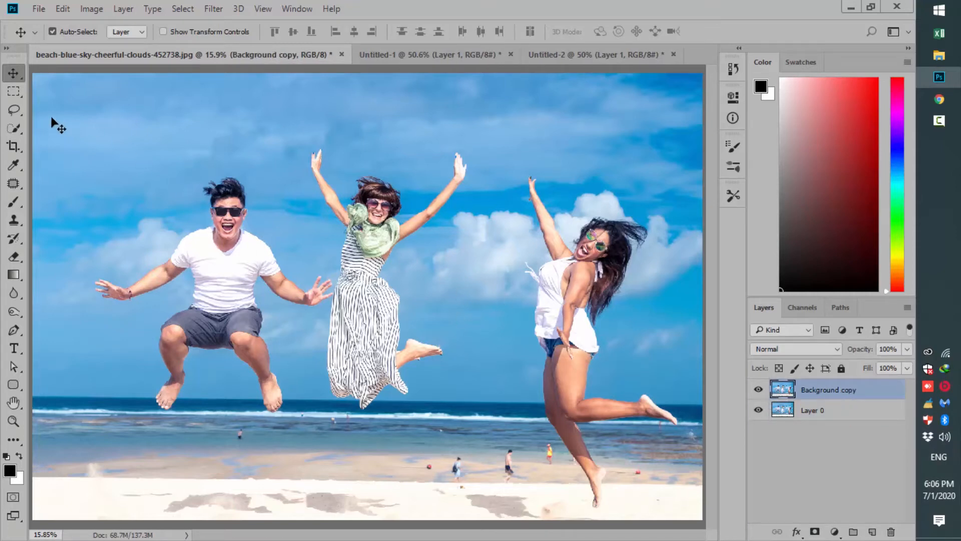
Draw a loose freehand Lasso selection around the jumping woman in the white top, from raised hand to feet.
{"action": "left_click", "coordinate": [15, 108]}
{"action": "left_click", "coordinate": [94, 110]}
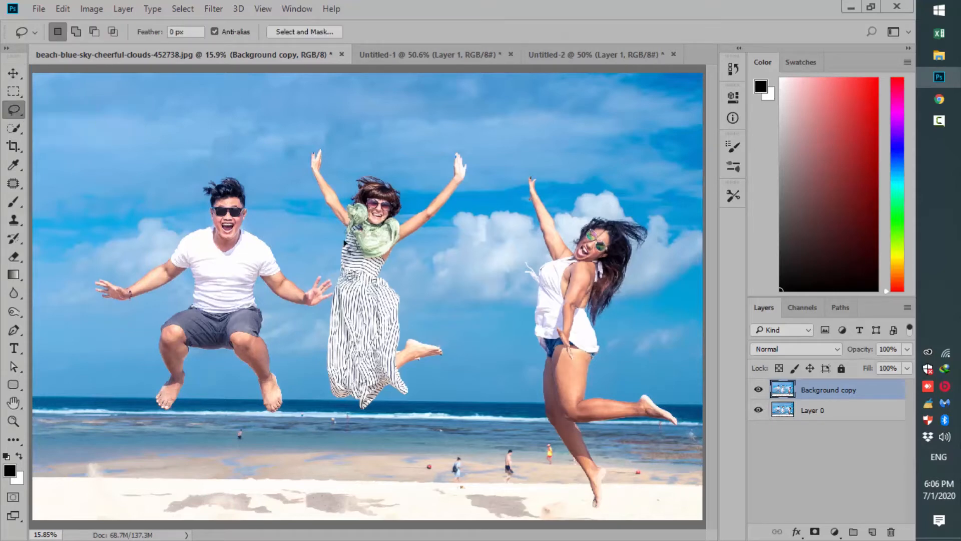
{"action": "left_click_drag", "start_coordinate": [518, 184], "coordinate": [542, 245]}
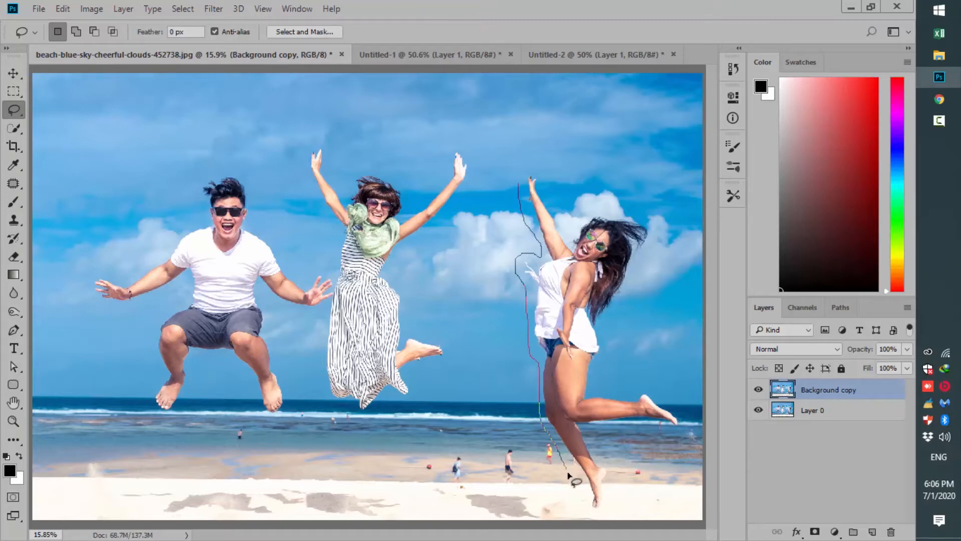
{"action": "left_click_drag", "start_coordinate": [608, 504], "coordinate": [615, 472]}
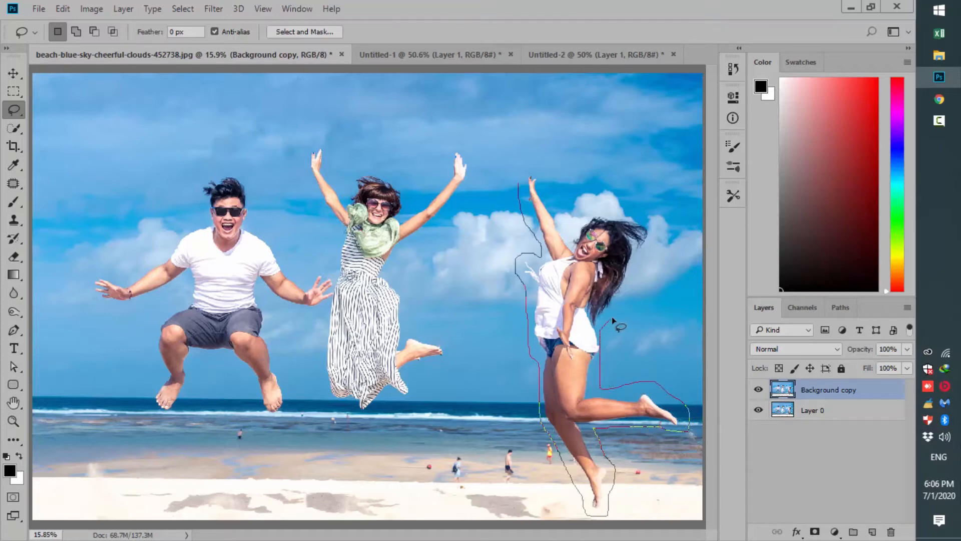
{"action": "left_click_drag", "start_coordinate": [635, 290], "coordinate": [651, 259]}
{"action": "left_click_drag", "start_coordinate": [561, 354], "coordinate": [556, 351]}
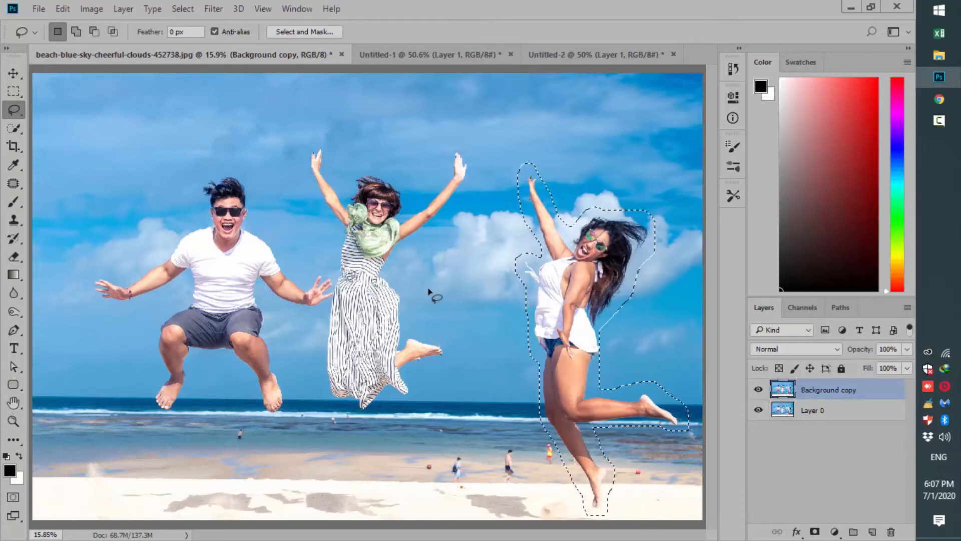
Fill the selection around the woman in the white top using Content-Aware contents, then deselect.
{"action": "left_click", "coordinate": [70, 10]}
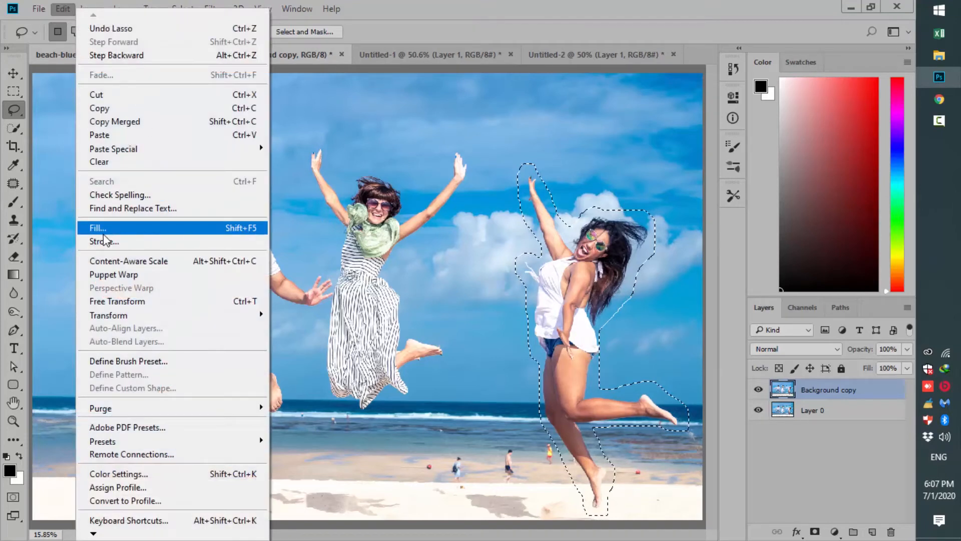
{"action": "left_click", "coordinate": [255, 231]}
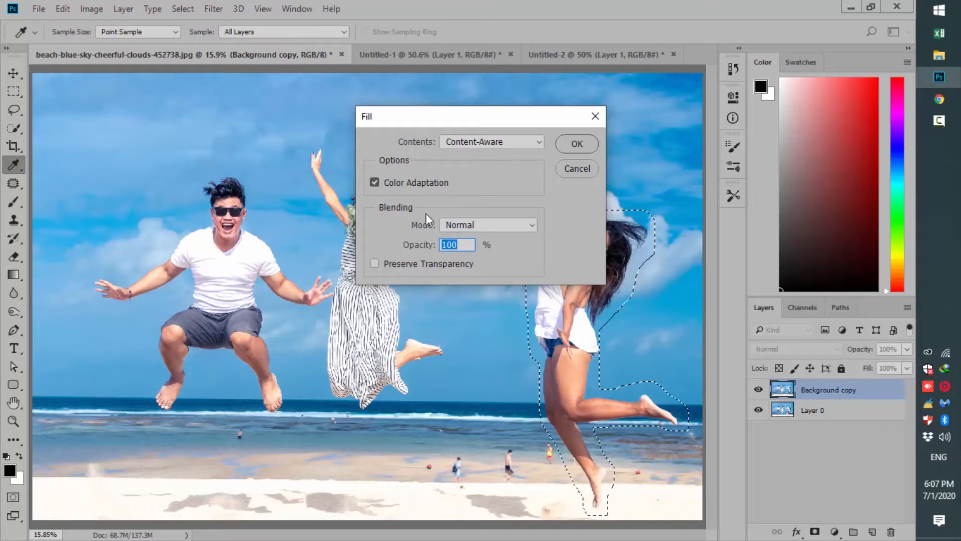
{"action": "left_click_drag", "start_coordinate": [496, 121], "coordinate": [365, 164]}
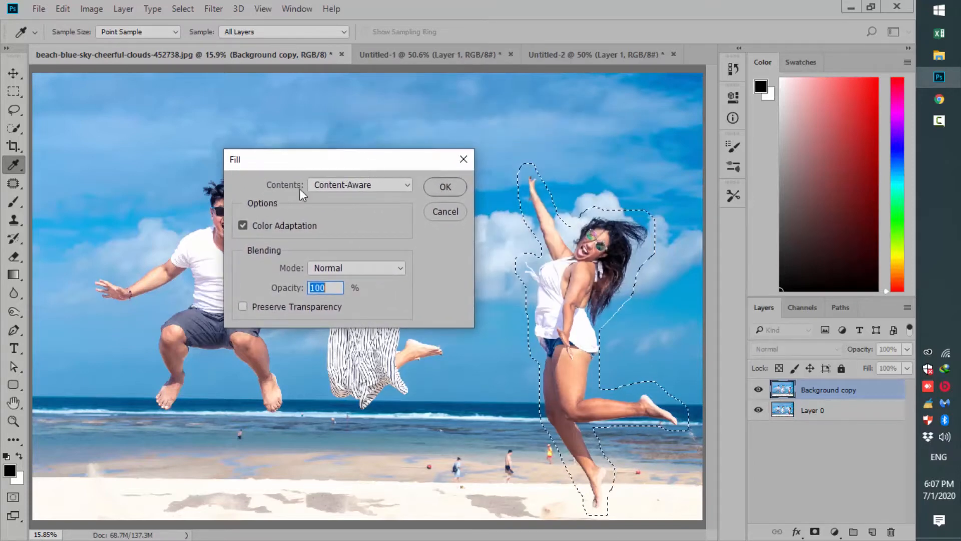
{"action": "left_click", "coordinate": [380, 184]}
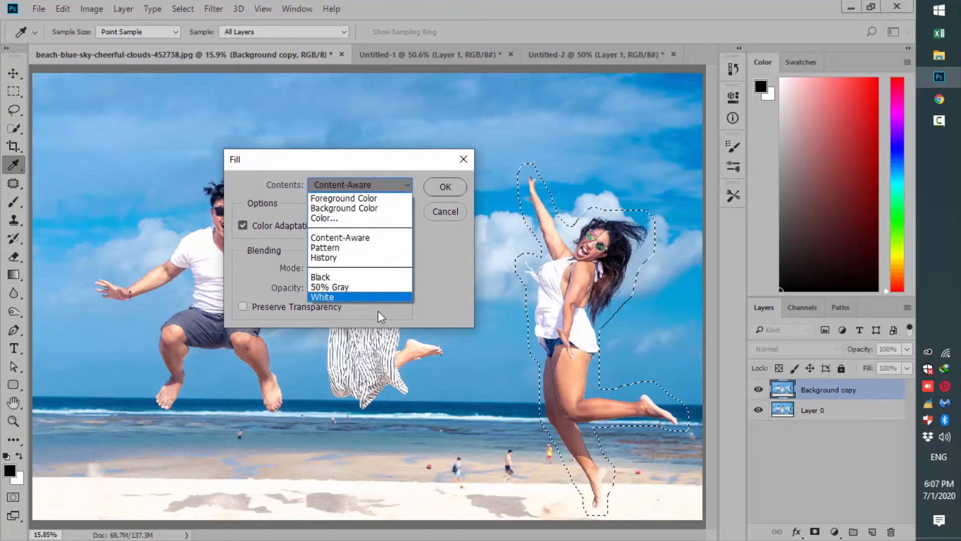
{"action": "left_click", "coordinate": [331, 241]}
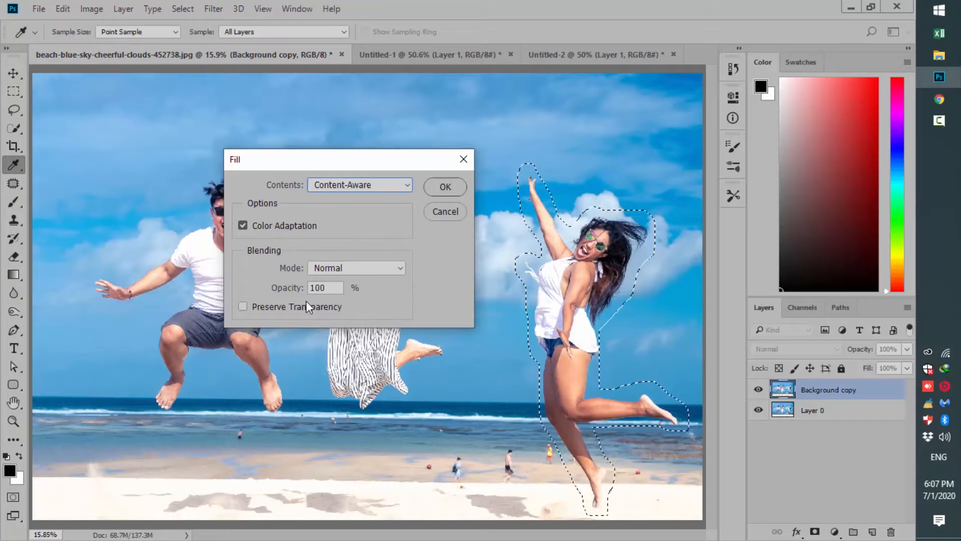
{"action": "left_click", "coordinate": [442, 188]}
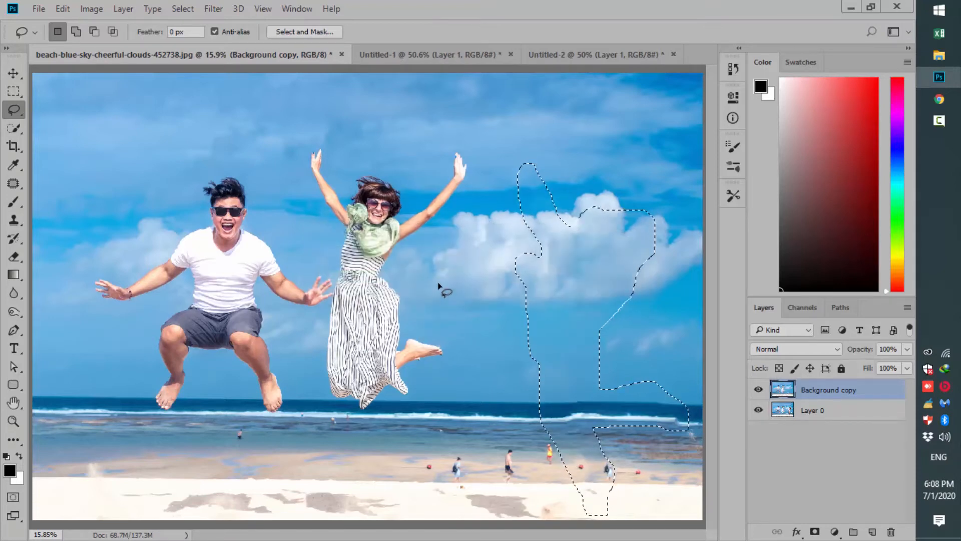
{"action": "key", "text": "ctrl+d"}
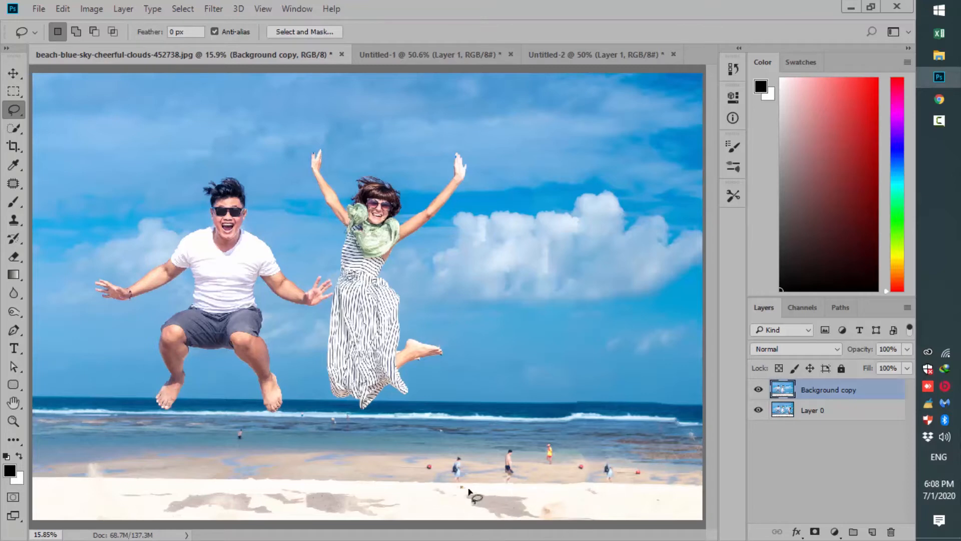
Lasso the removed woman's leftover shadow on the sand, fill it with Content-Aware at 100% opacity, and deselect.
{"action": "mouse_move", "coordinate": [492, 491]}
{"action": "left_mouse_down"}
{"action": "mouse_move", "coordinate": [539, 491]}
{"action": "mouse_move", "coordinate": [556, 525]}
{"action": "left_mouse_up"}
{"action": "mouse_move", "coordinate": [452, 512]}
{"action": "left_mouse_down"}
{"action": "mouse_move", "coordinate": [456, 488]}
{"action": "mouse_move", "coordinate": [468, 492]}
{"action": "left_mouse_up"}
{"action": "left_click", "coordinate": [62, 8]}
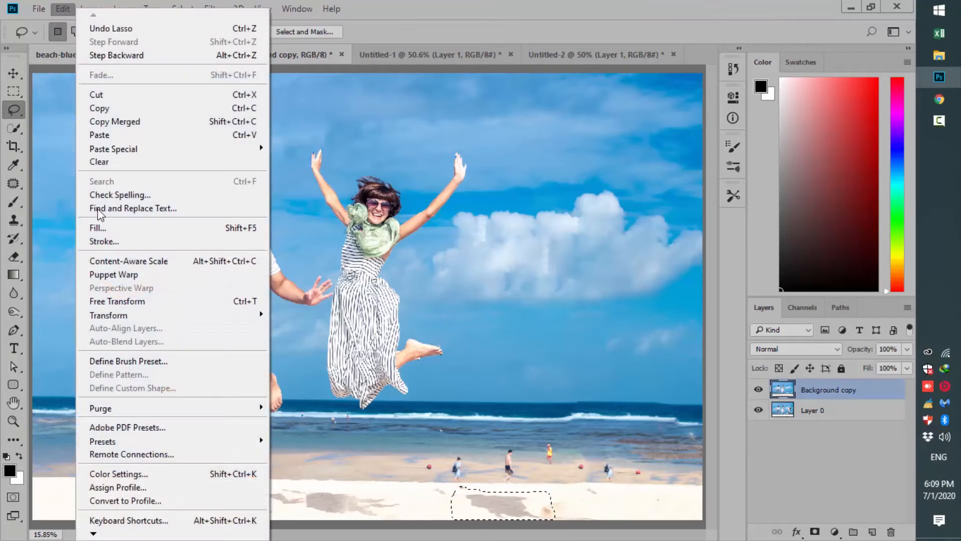
{"action": "left_click", "coordinate": [492, 14]}
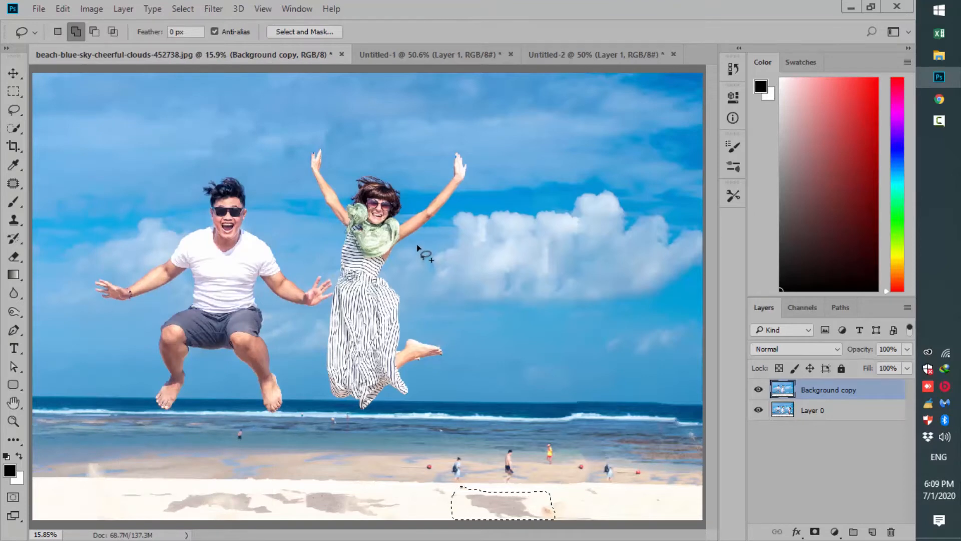
{"action": "key", "text": "shift+BackSpace"}
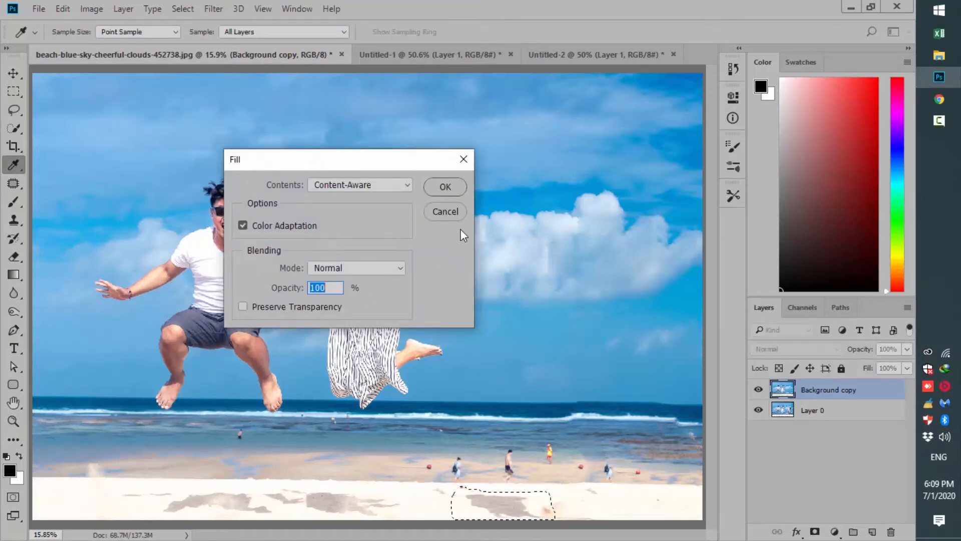
{"action": "left_click", "coordinate": [451, 185]}
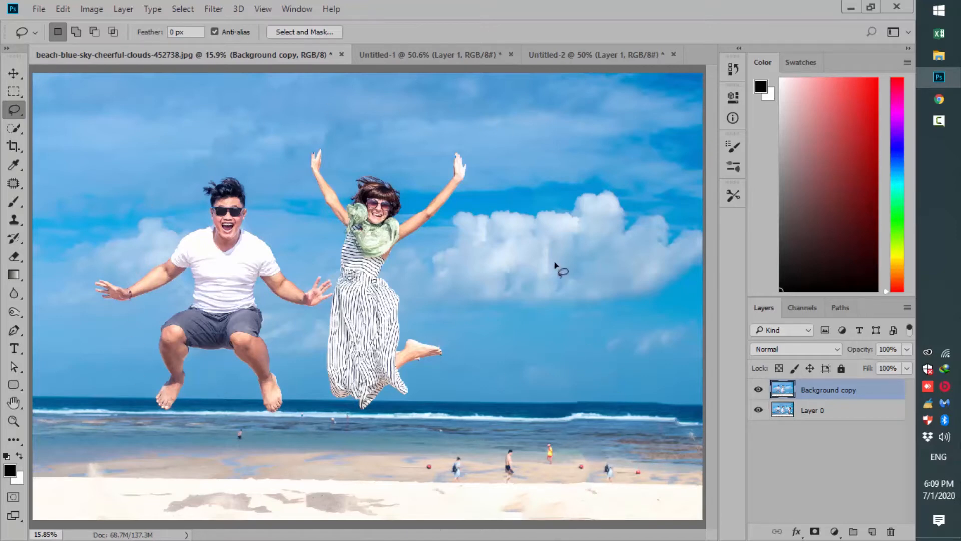
Toggle the Background copy layer's visibility to compare the retouched photo with the original.
{"action": "left_click", "coordinate": [759, 391]}
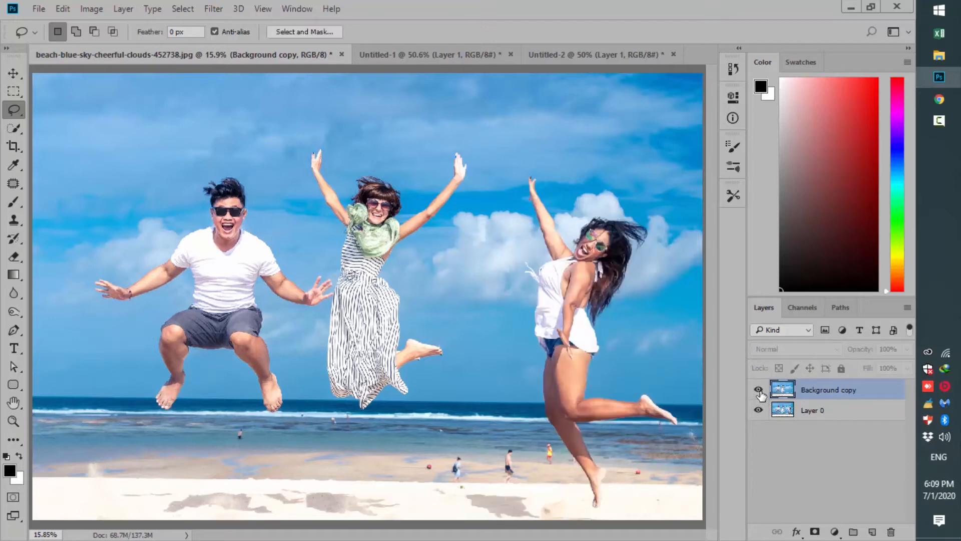
{"action": "left_click", "coordinate": [759, 391]}
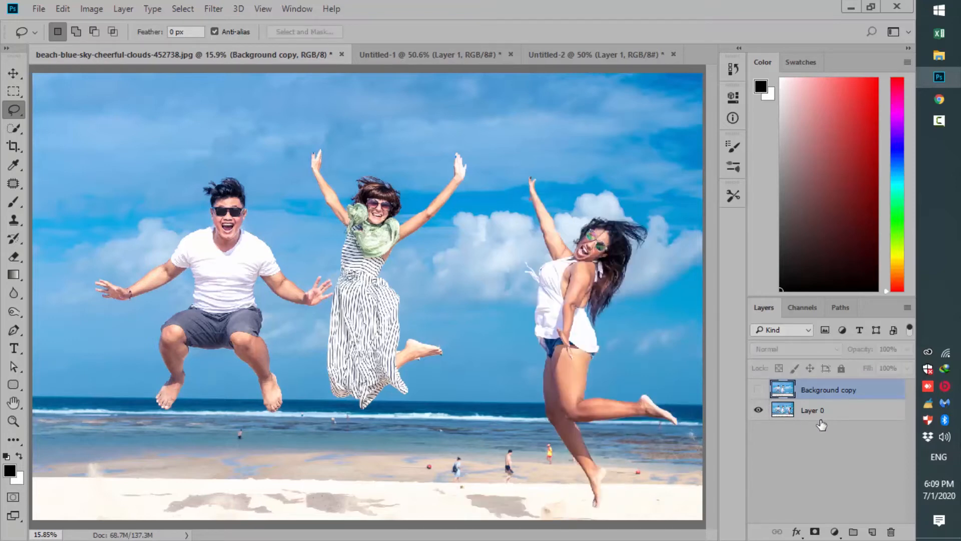
{"action": "left_click", "coordinate": [760, 391]}
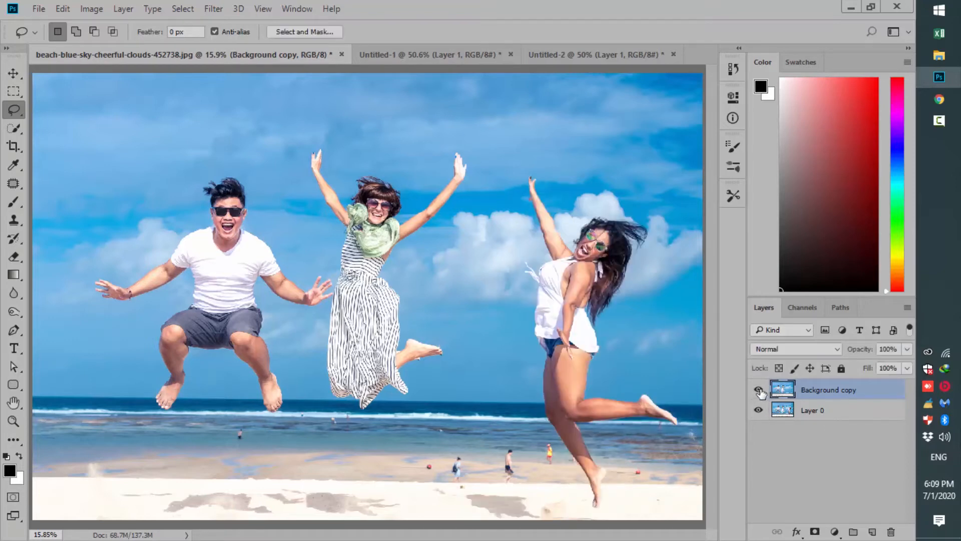
{"action": "left_click", "coordinate": [759, 391]}
{"action": "left_click", "coordinate": [759, 391]}
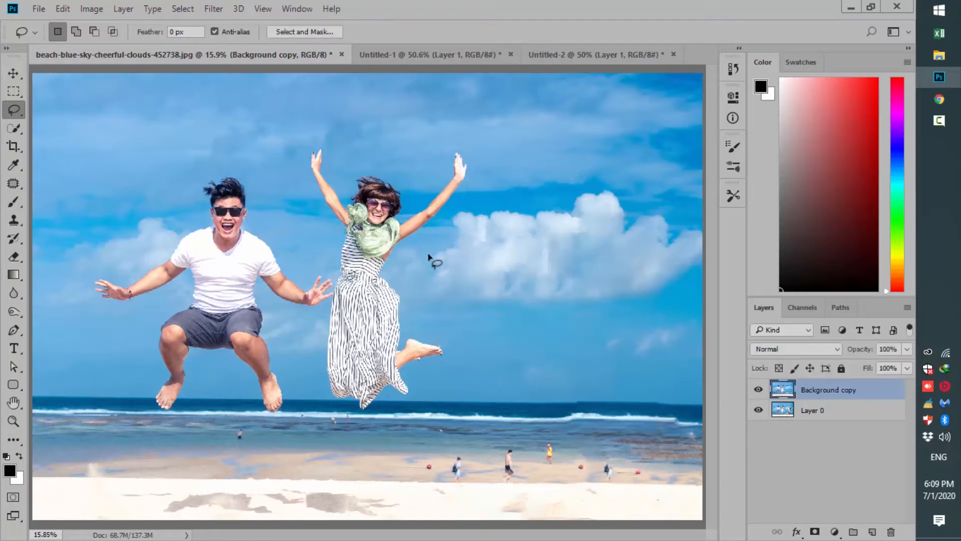
Switch to the Untitled-1 document and zoom in on the man seated on the bench beside the lamp post.
{"action": "left_click", "coordinate": [456, 55]}
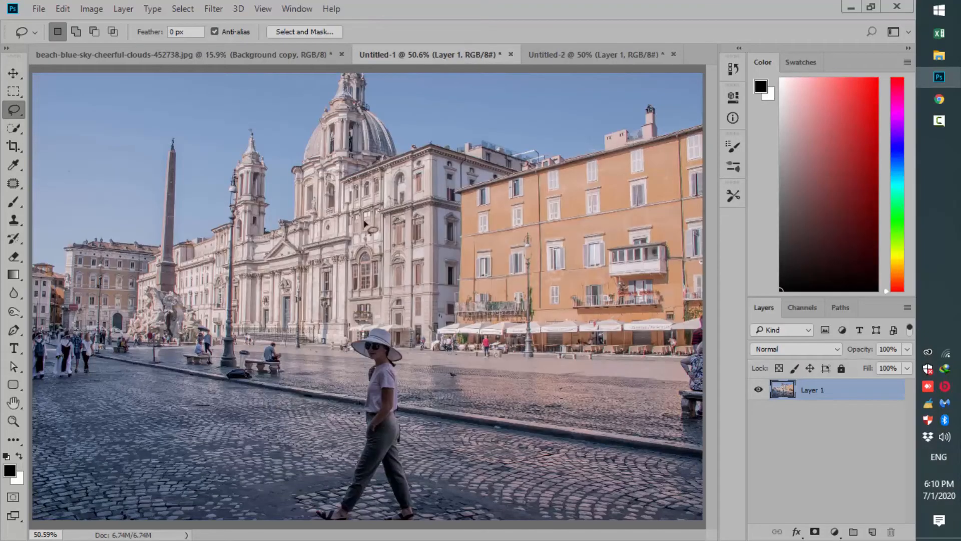
{"action": "key", "text": "z"}
{"action": "left_click_drag", "start_coordinate": [216, 349], "coordinate": [337, 414]}
{"action": "left_click_drag", "start_coordinate": [457, 257], "coordinate": [453, 359]}
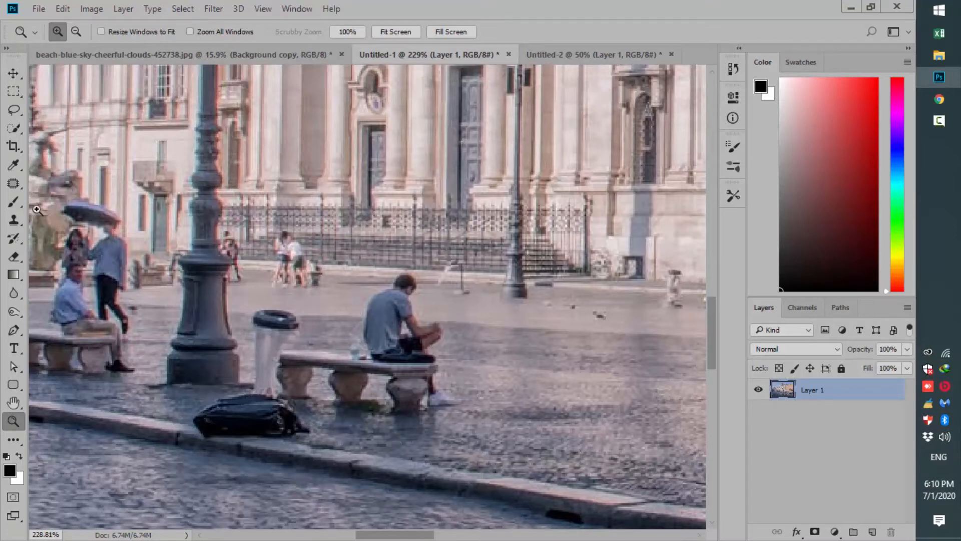
Try to remove the seated man, bench, trash bin and black bag with one Lasso selection and a Content-Aware fill.
{"action": "left_click", "coordinate": [10, 115]}
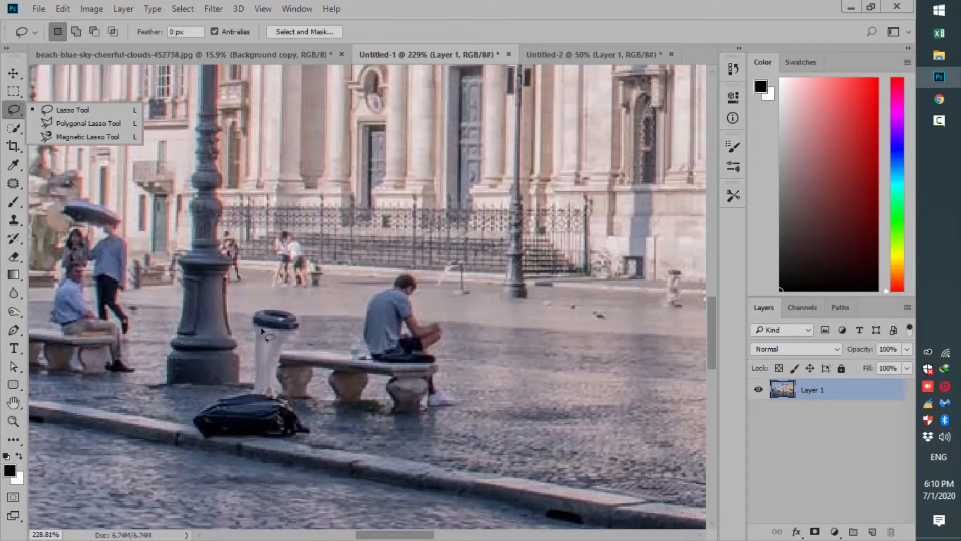
{"action": "mouse_move", "coordinate": [241, 296]}
{"action": "left_mouse_down"}
{"action": "mouse_move", "coordinate": [247, 377]}
{"action": "mouse_move", "coordinate": [183, 411]}
{"action": "mouse_move", "coordinate": [273, 481]}
{"action": "mouse_move", "coordinate": [324, 440]}
{"action": "mouse_move", "coordinate": [445, 420]}
{"action": "mouse_move", "coordinate": [473, 401]}
{"action": "mouse_move", "coordinate": [454, 326]}
{"action": "mouse_move", "coordinate": [435, 298]}
{"action": "mouse_move", "coordinate": [364, 314]}
{"action": "mouse_move", "coordinate": [314, 348]}
{"action": "mouse_move", "coordinate": [306, 311]}
{"action": "mouse_move", "coordinate": [241, 302]}
{"action": "left_mouse_up"}
{"action": "key", "text": "shift"}
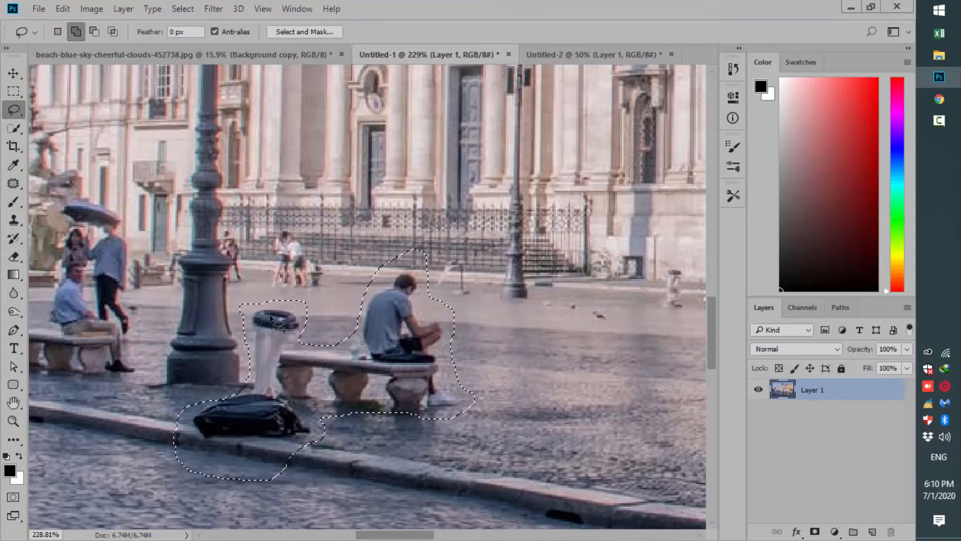
{"action": "key", "text": "shift+F5"}
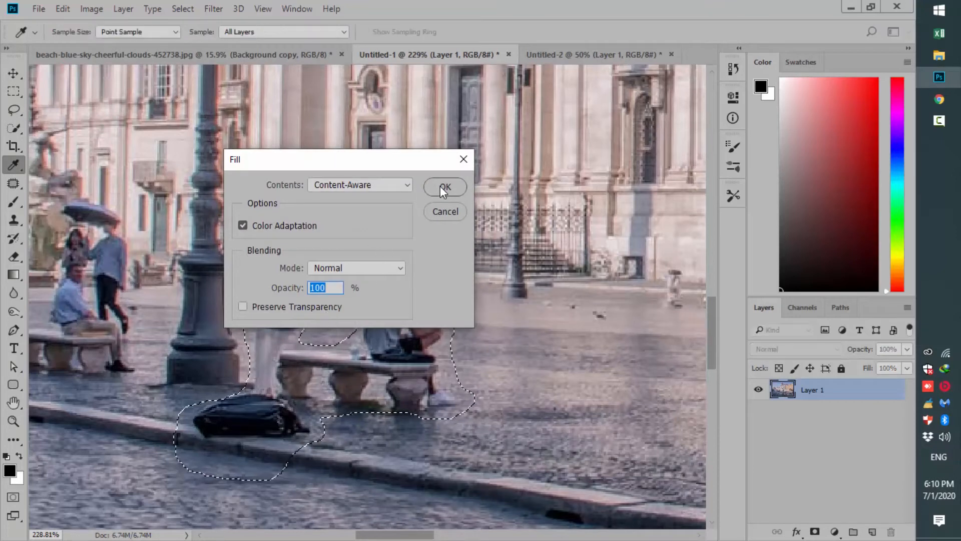
{"action": "left_click", "coordinate": [440, 185]}
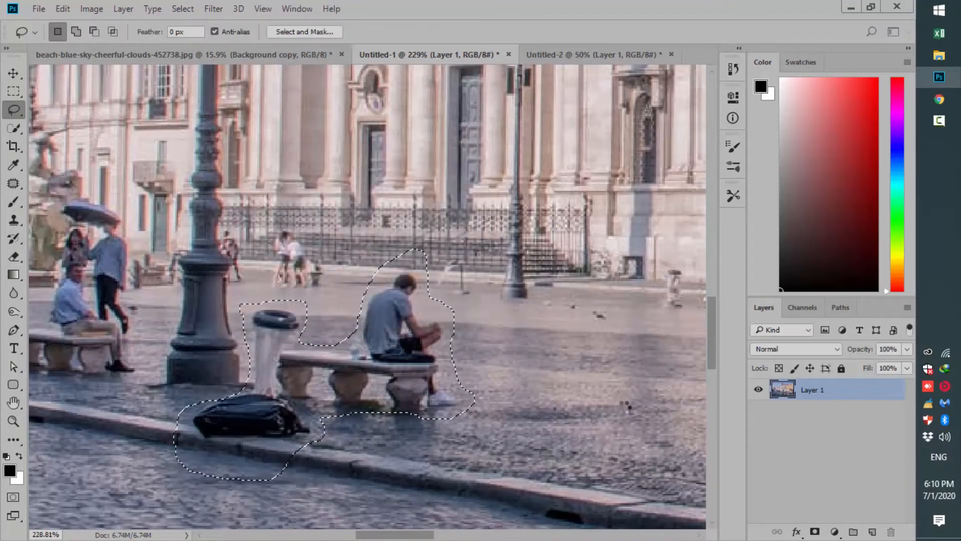
{"action": "key", "text": "ctrl+d"}
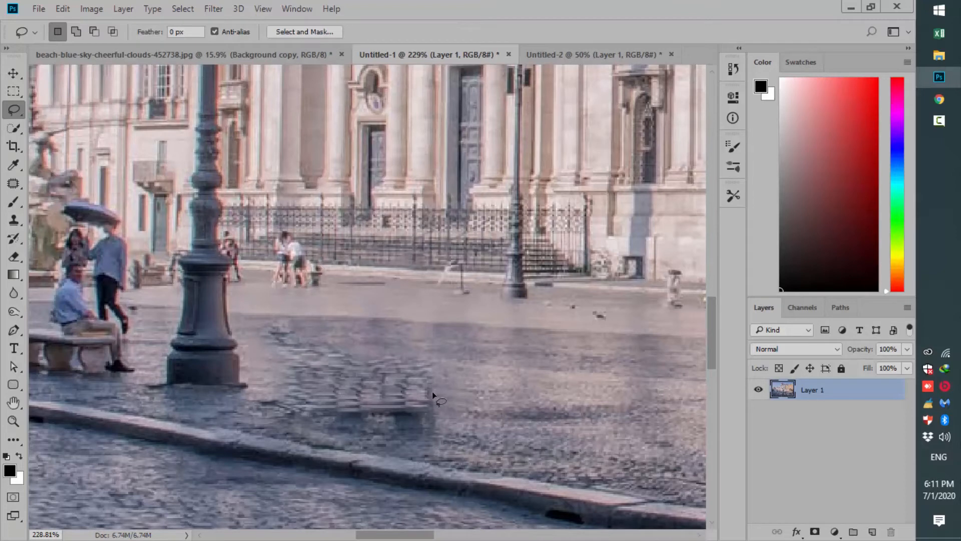
Undo the deselection and the Content-Aware fill over the bench area, then clear the selection.
{"action": "key", "text": "ctrl+z"}
{"action": "key", "text": "ctrl+z"}
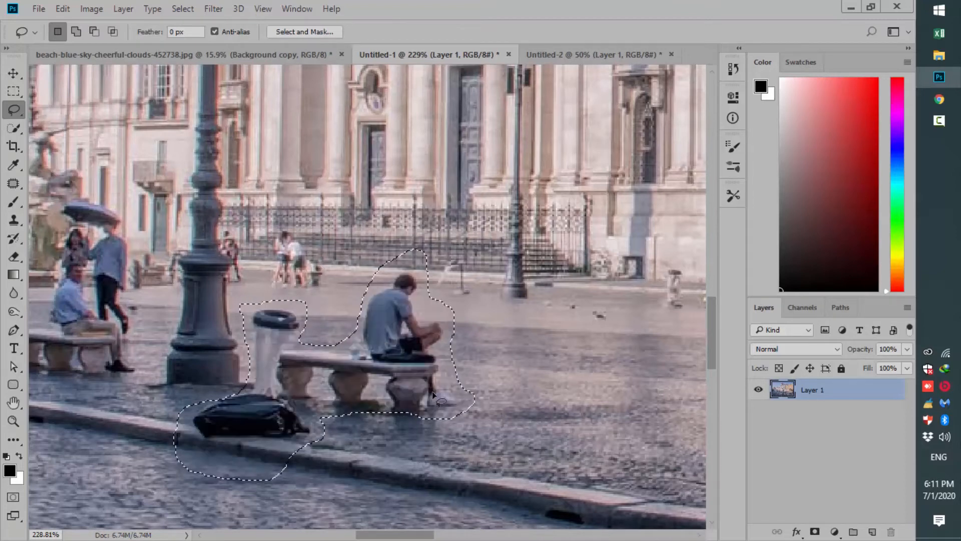
{"action": "key", "text": "ctrl+d"}
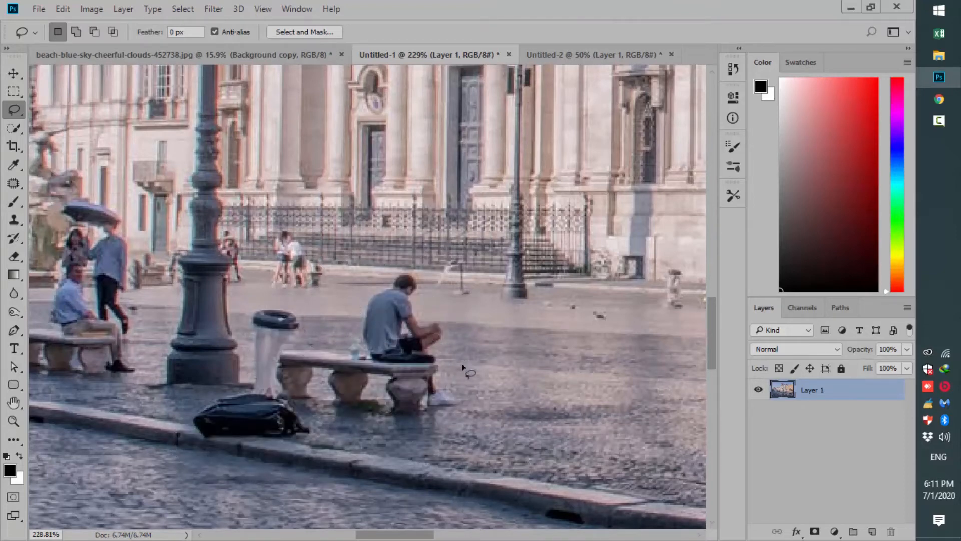
Outline the seated man, bench, trash bin and black bag as one area with the Patch Tool in Source mode.
{"action": "left_click_drag", "start_coordinate": [354, 359], "coordinate": [327, 306]}
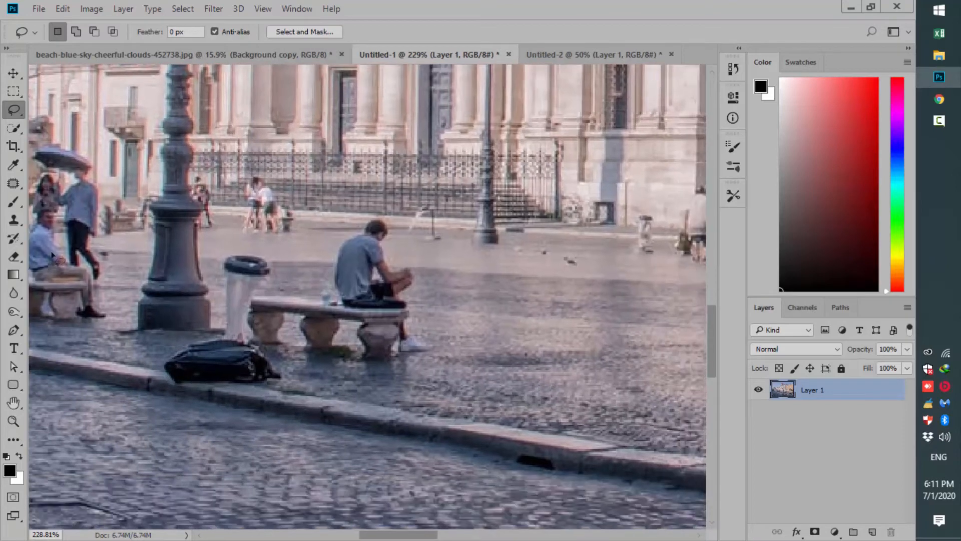
{"action": "left_click", "coordinate": [12, 186]}
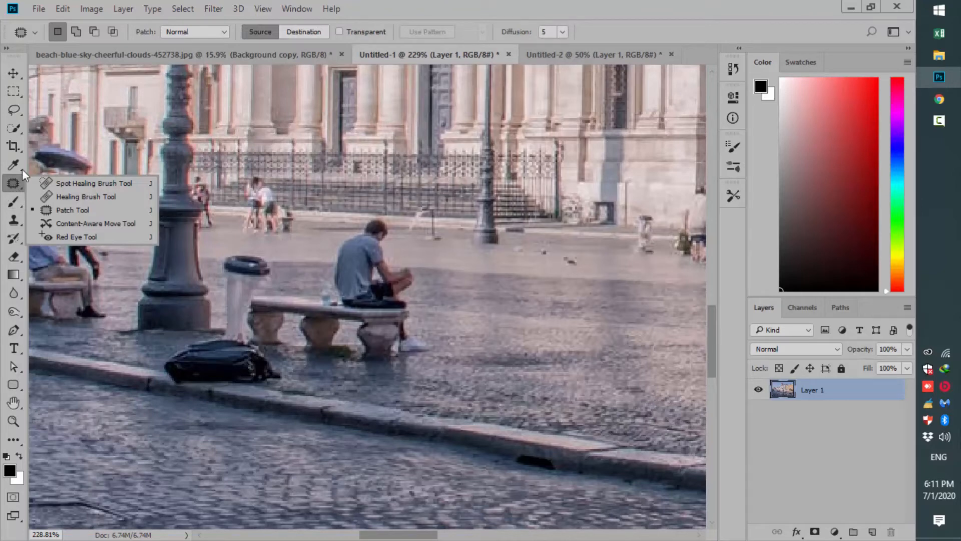
{"action": "left_click", "coordinate": [146, 211]}
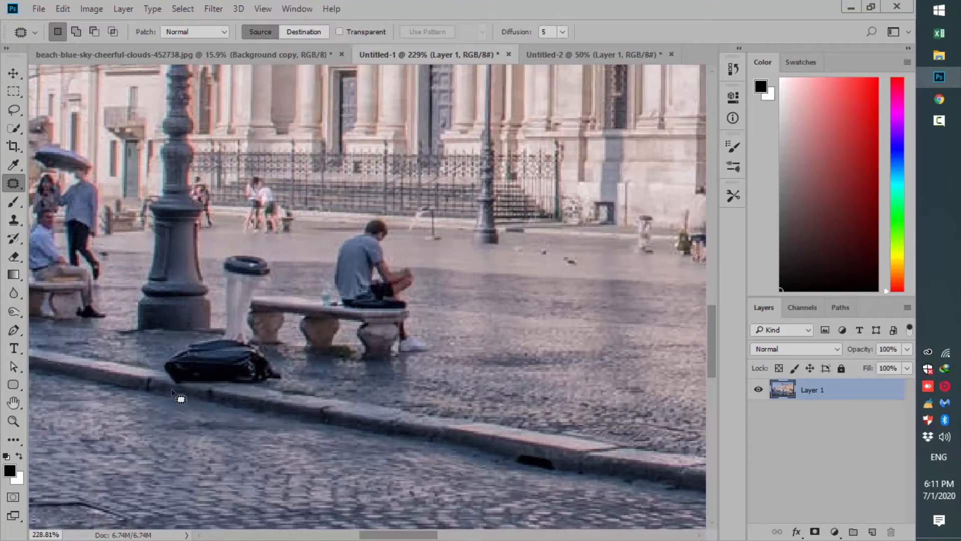
{"action": "mouse_move", "coordinate": [169, 389]}
{"action": "left_mouse_down"}
{"action": "mouse_move", "coordinate": [284, 396]}
{"action": "mouse_move", "coordinate": [295, 373]}
{"action": "mouse_move", "coordinate": [286, 354]}
{"action": "mouse_move", "coordinate": [348, 371]}
{"action": "mouse_move", "coordinate": [437, 360]}
{"action": "mouse_move", "coordinate": [396, 230]}
{"action": "mouse_move", "coordinate": [372, 217]}
{"action": "mouse_move", "coordinate": [341, 237]}
{"action": "mouse_move", "coordinate": [323, 283]}
{"action": "mouse_move", "coordinate": [269, 288]}
{"action": "mouse_move", "coordinate": [269, 249]}
{"action": "mouse_move", "coordinate": [225, 256]}
{"action": "mouse_move", "coordinate": [202, 346]}
{"action": "mouse_move", "coordinate": [172, 355]}
{"action": "mouse_move", "coordinate": [163, 390]}
{"action": "mouse_move", "coordinate": [183, 398]}
{"action": "left_mouse_up"}
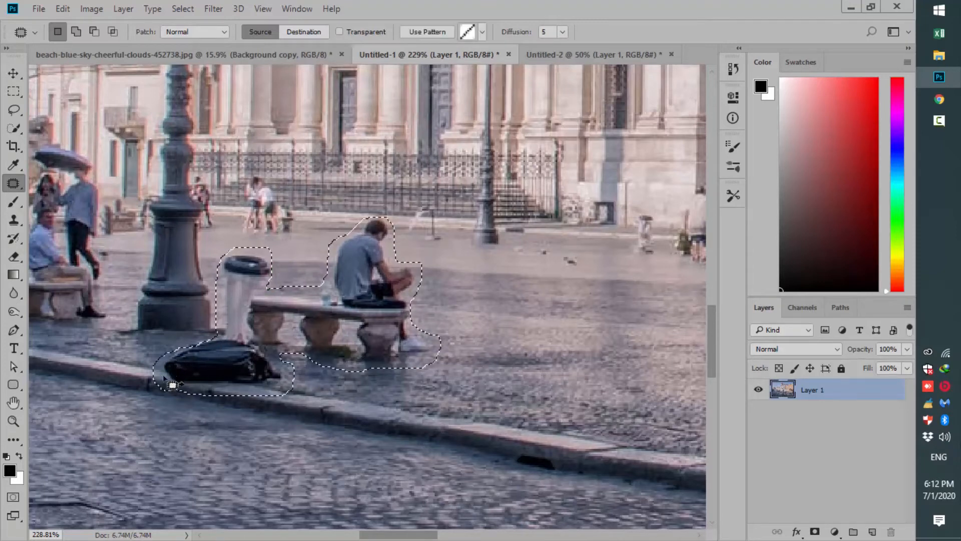
Add the edge between the trash bin and black bag to the patch selection, and patch the area with the clear pavement beside it.
{"action": "key", "text": "shift"}
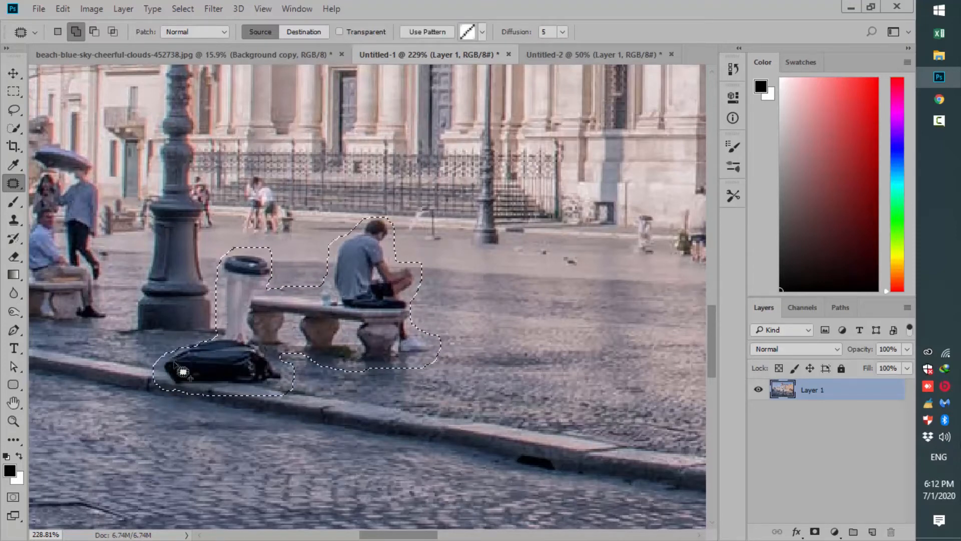
{"action": "mouse_move", "coordinate": [219, 333]}
{"action": "left_mouse_down"}
{"action": "mouse_move", "coordinate": [240, 345]}
{"action": "mouse_move", "coordinate": [229, 365]}
{"action": "mouse_move", "coordinate": [176, 366]}
{"action": "left_mouse_up"}
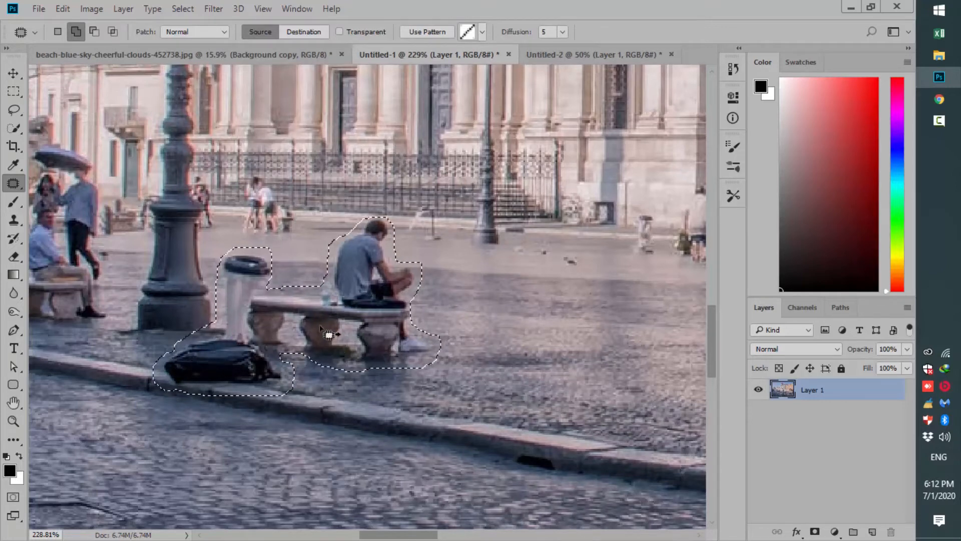
{"action": "key", "text": "ctrl+minus"}
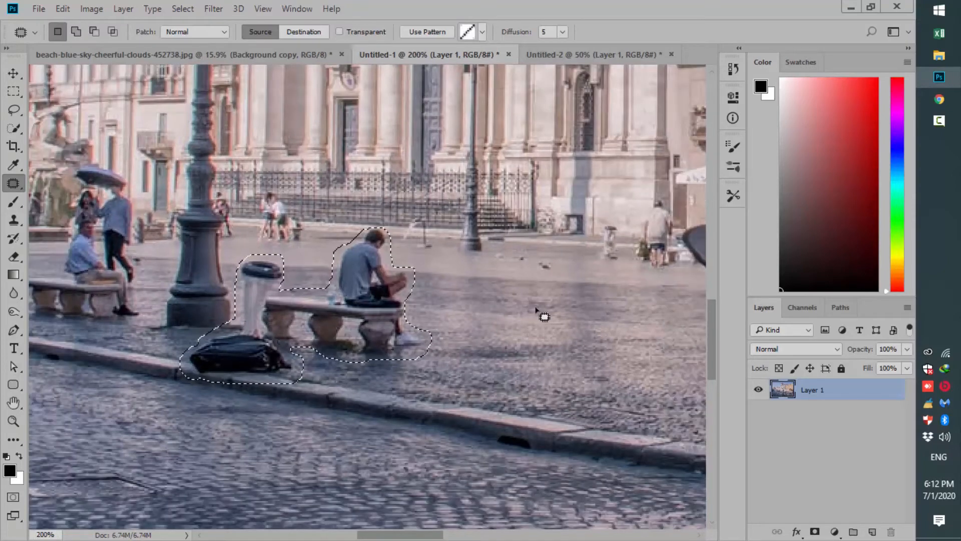
{"action": "key", "text": "ctrl+minus"}
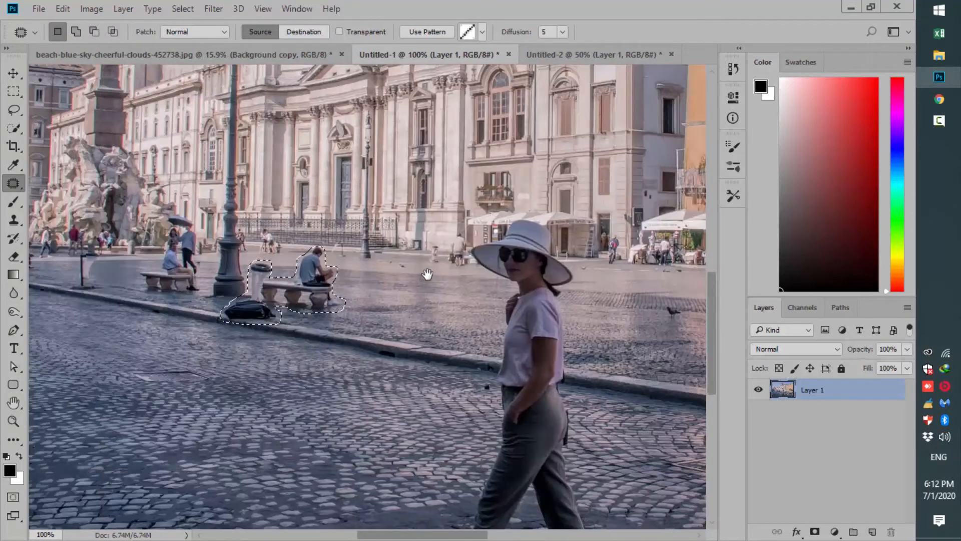
{"action": "key", "text": "ctrl+plus"}
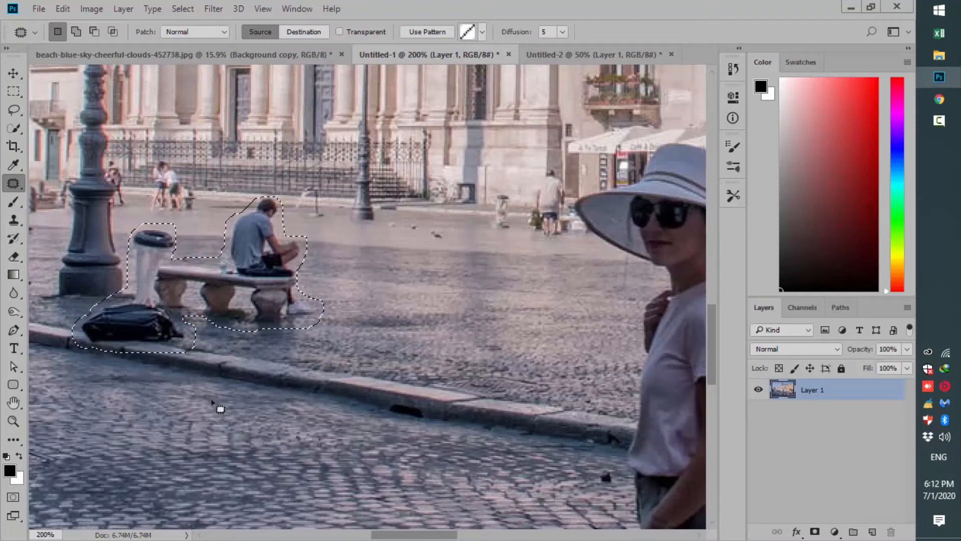
{"action": "left_click_drag", "start_coordinate": [227, 303], "coordinate": [439, 316]}
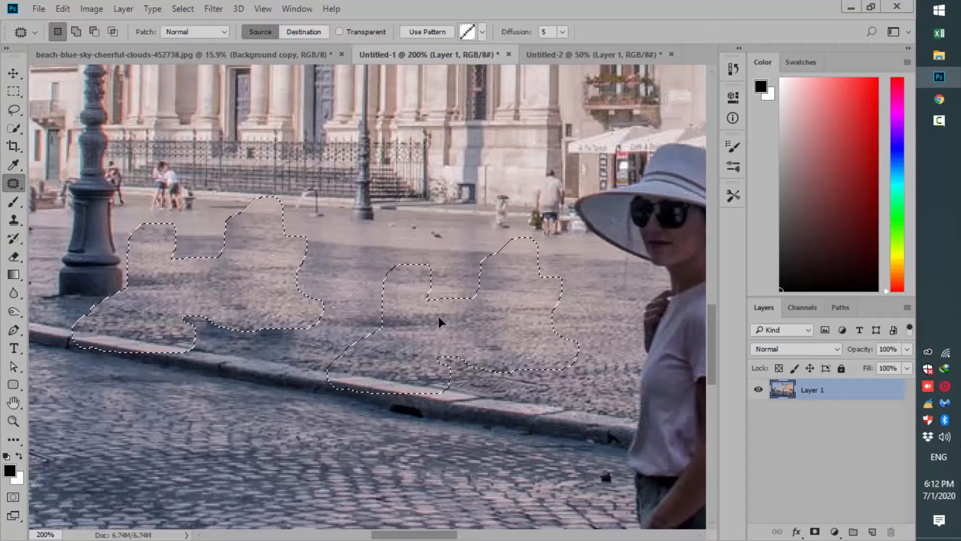
{"action": "mouse_move", "coordinate": [439, 316]}
{"action": "left_mouse_down"}
{"action": "mouse_move", "coordinate": [422, 311]}
{"action": "mouse_move", "coordinate": [453, 320]}
{"action": "left_mouse_up"}
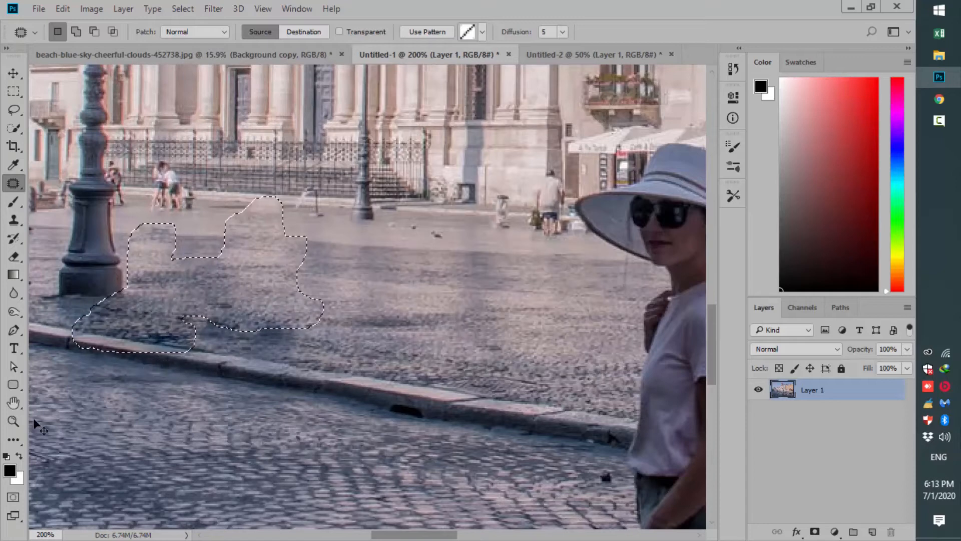
{"action": "key", "text": "ctrl+d"}
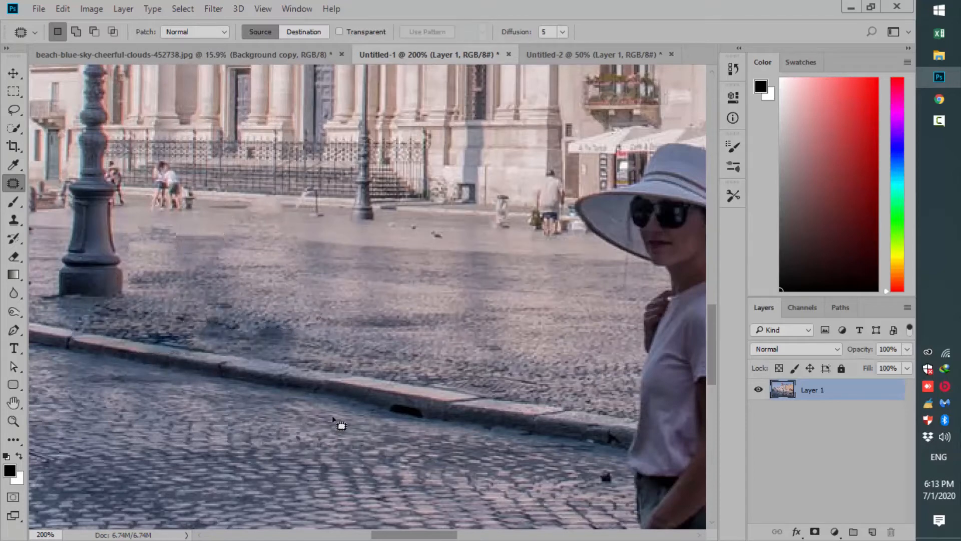
Examine the patched pavement beside the lamp post up close and in the full image for visible traces.
{"action": "key", "text": "ctrl+0"}
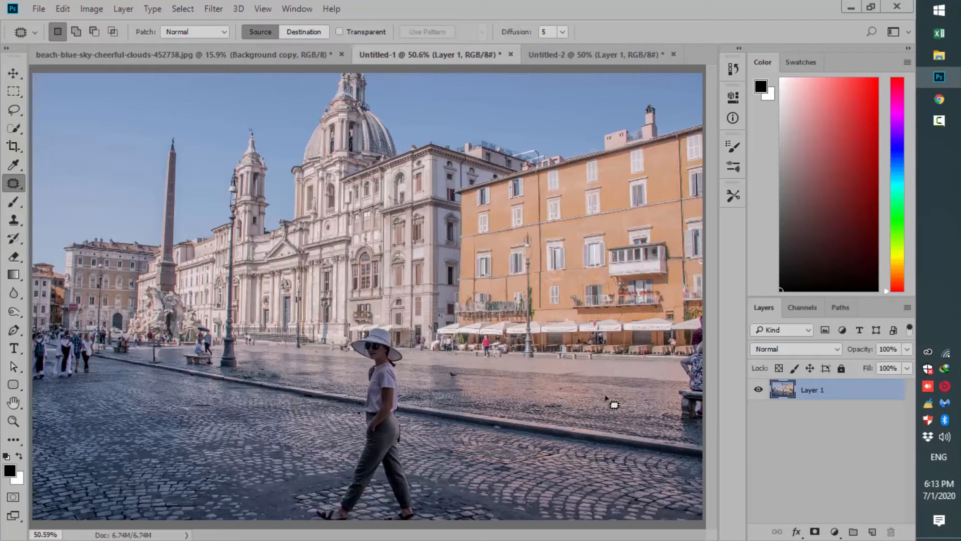
{"action": "key", "text": "z"}
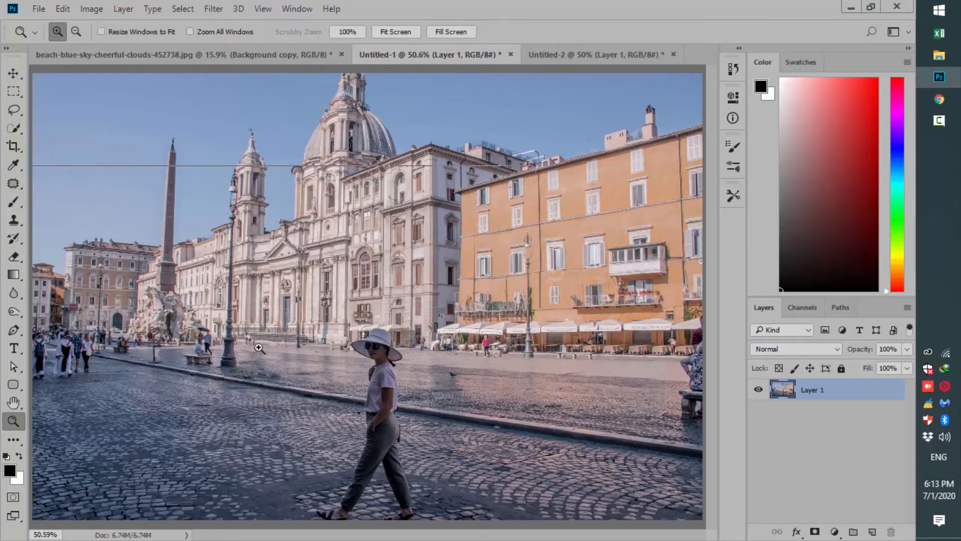
{"action": "left_click", "coordinate": [258, 347]}
{"action": "left_click", "coordinate": [258, 347]}
{"action": "left_click", "coordinate": [258, 348]}
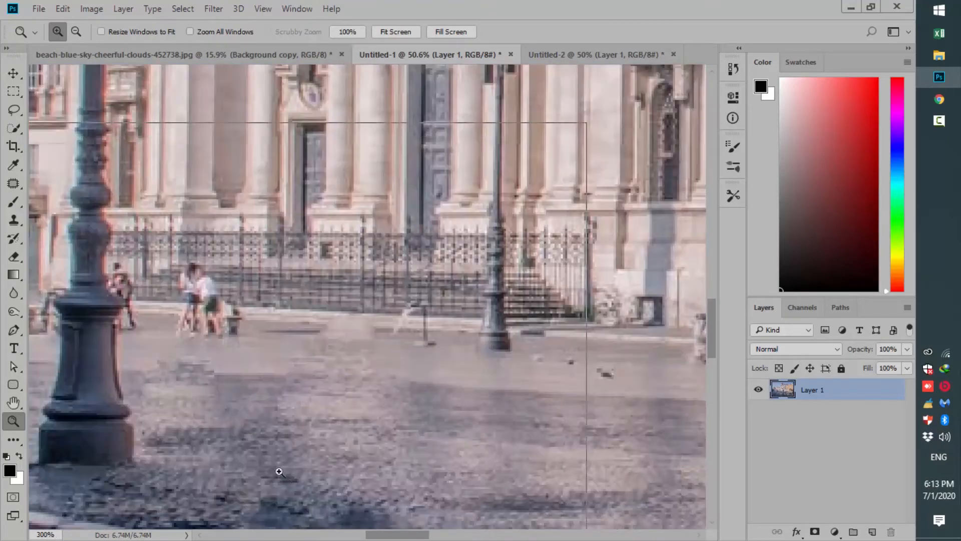
{"action": "left_click_drag", "start_coordinate": [278, 465], "coordinate": [326, 317]}
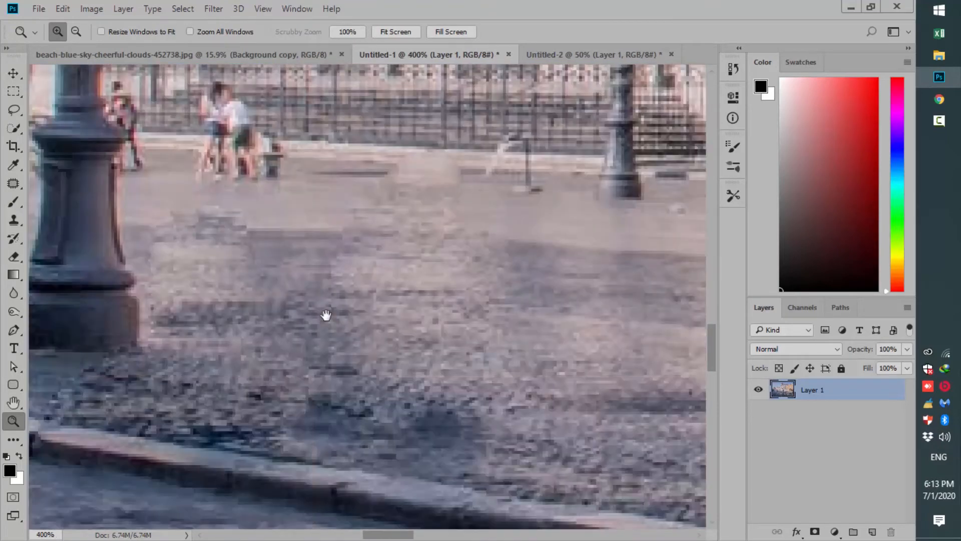
{"action": "key", "text": "ctrl+1"}
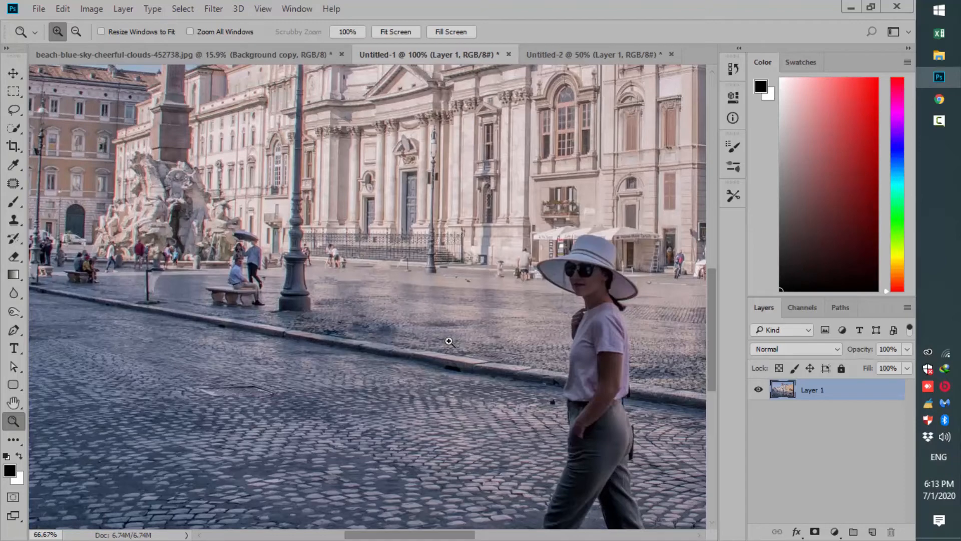
{"action": "key", "text": "ctrl+minus"}
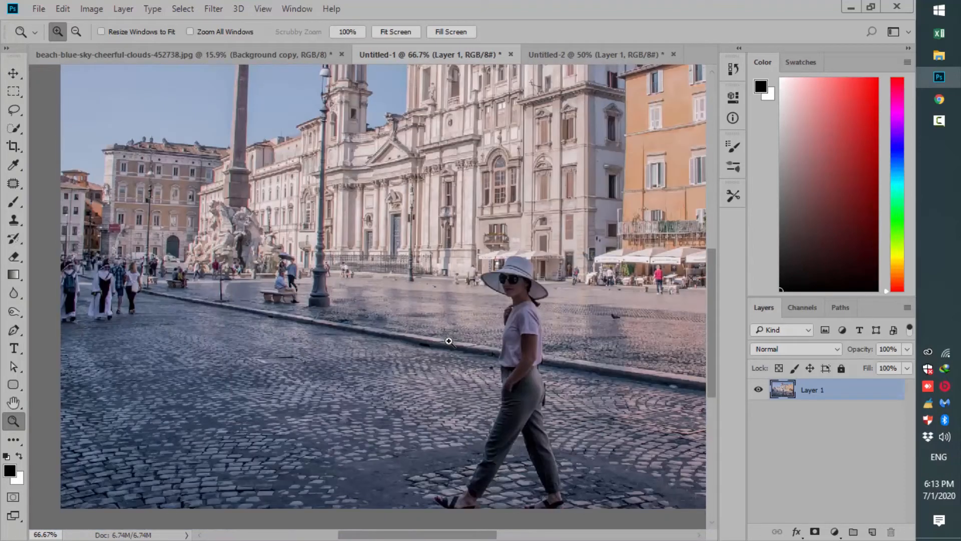
{"action": "key", "text": "ctrl+minus"}
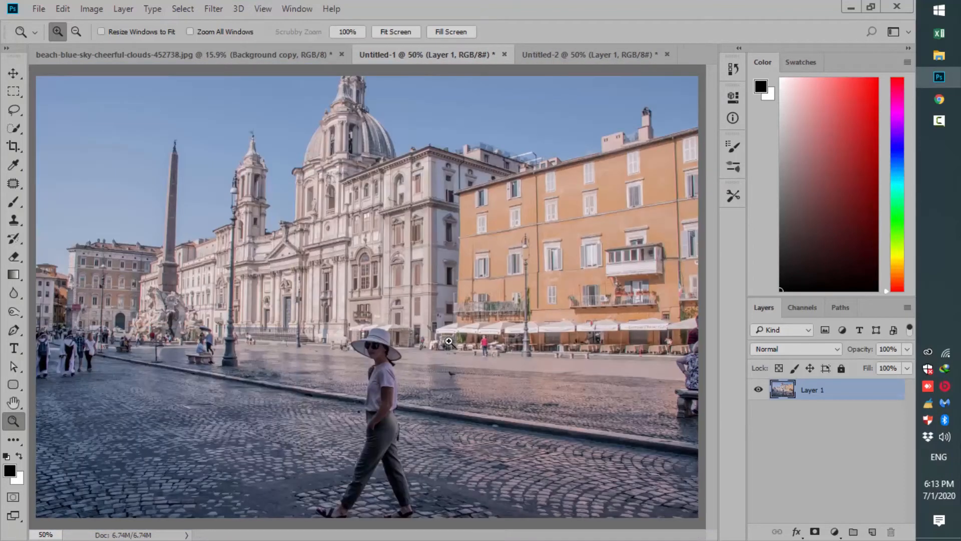
{"action": "key", "text": "ctrl+minus"}
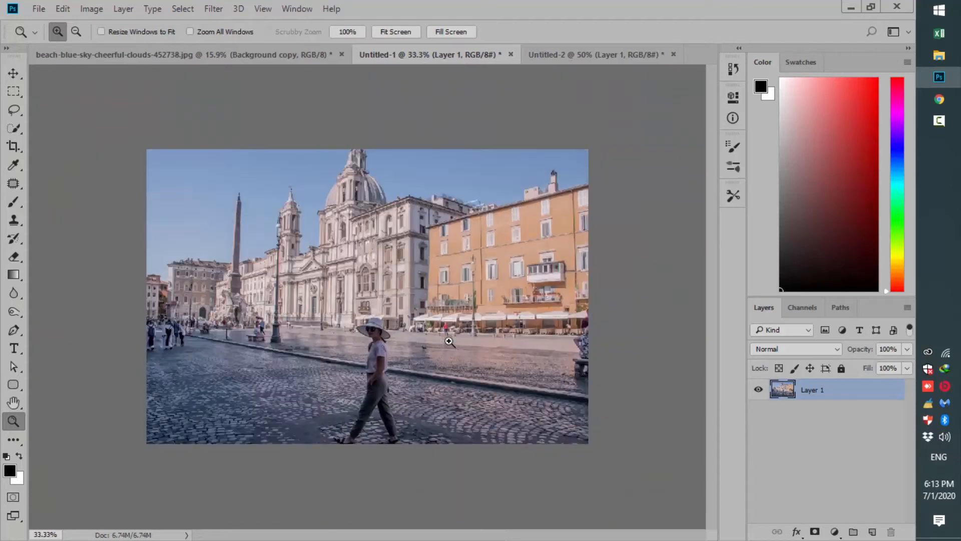
{"action": "key", "text": "ctrl+0"}
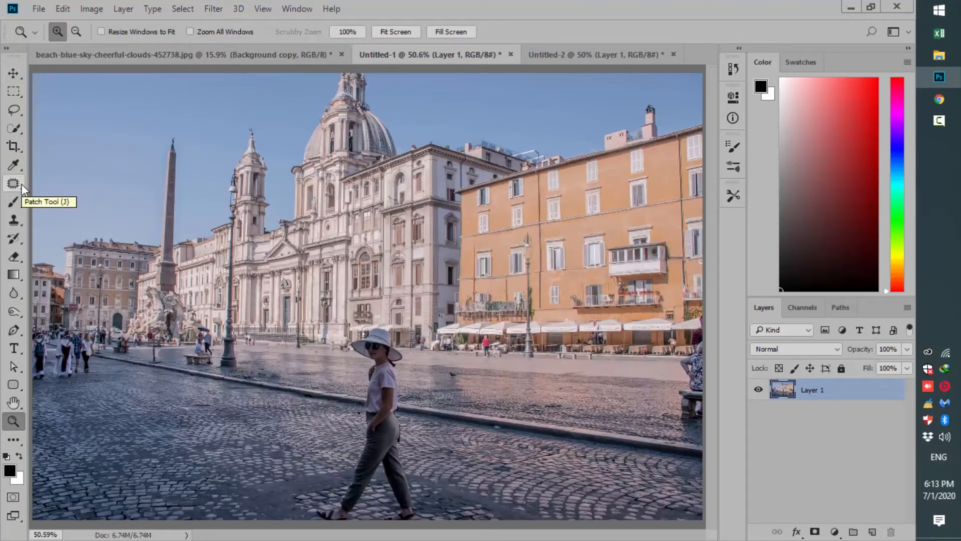
{"action": "left_click", "coordinate": [15, 184]}
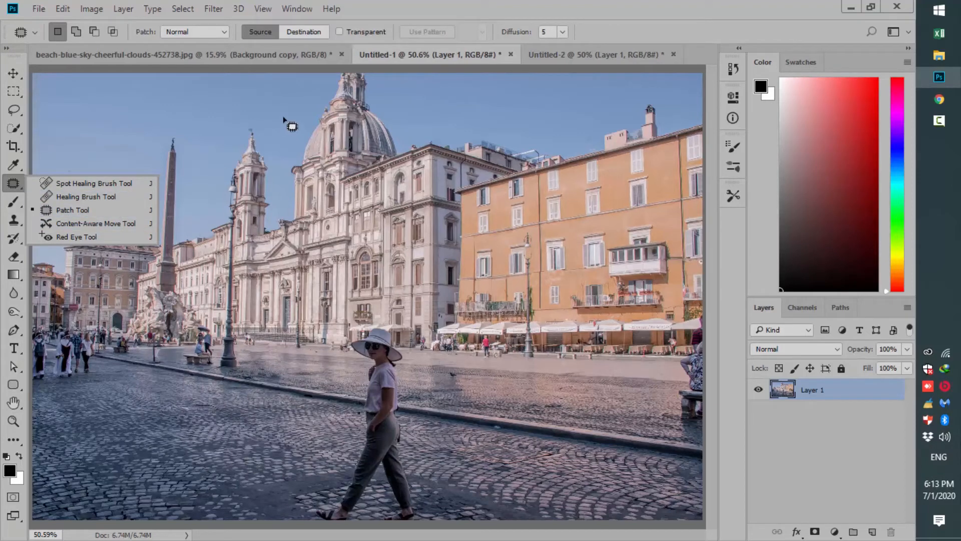
{"action": "left_click", "coordinate": [273, 151]}
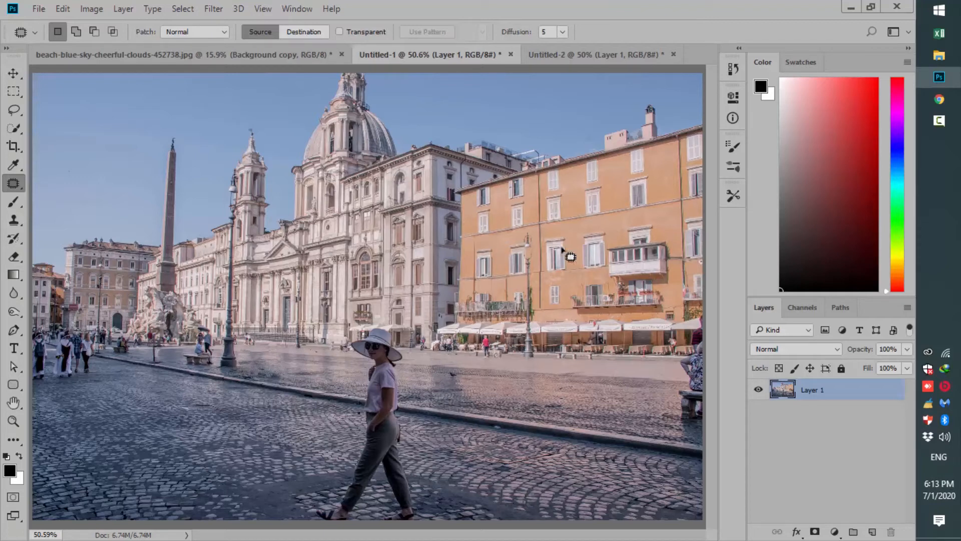
Zoom in on the upper windows of the orange building and choose the Clone Stamp Tool.
{"action": "key", "text": "z"}
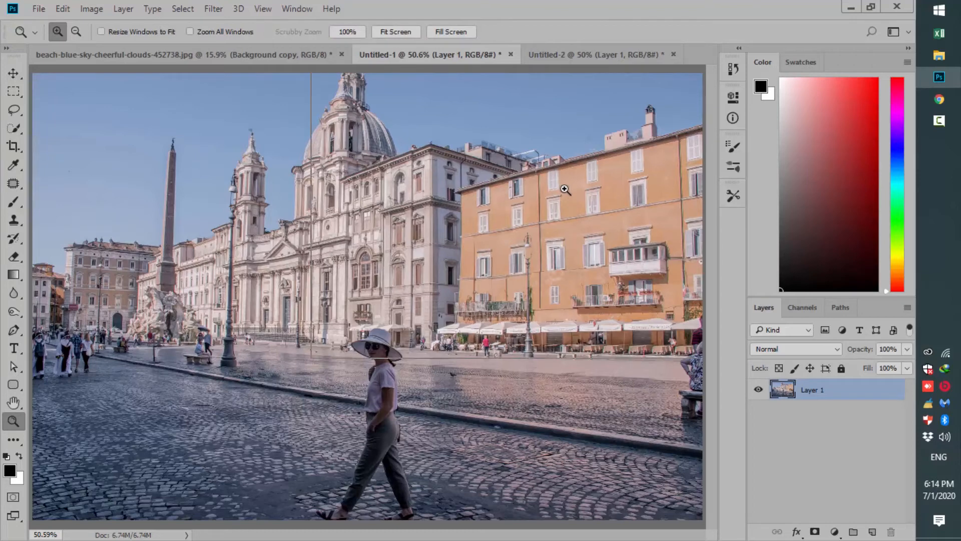
{"action": "left_click", "coordinate": [565, 192]}
{"action": "left_click", "coordinate": [565, 187]}
{"action": "left_click", "coordinate": [564, 187]}
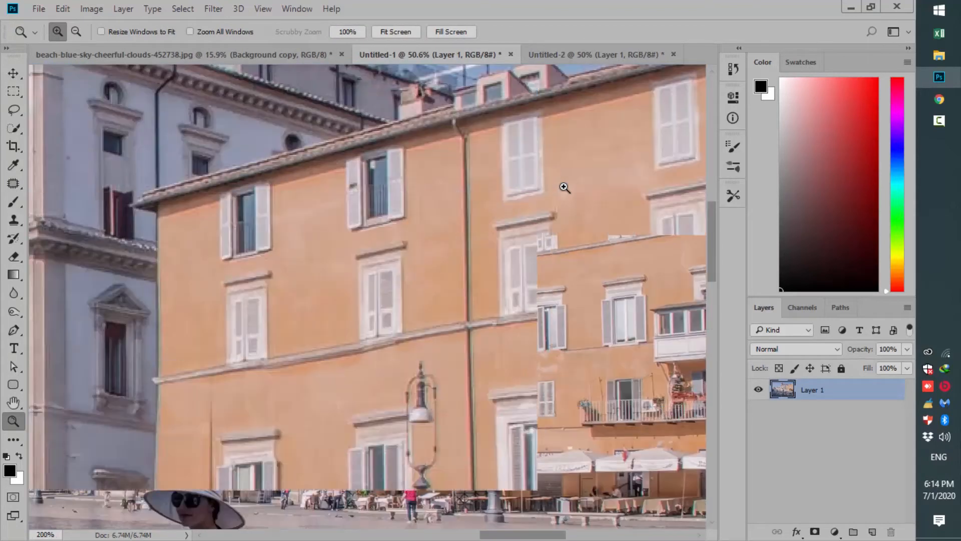
{"action": "left_click", "coordinate": [498, 172]}
{"action": "key", "text": "s"}
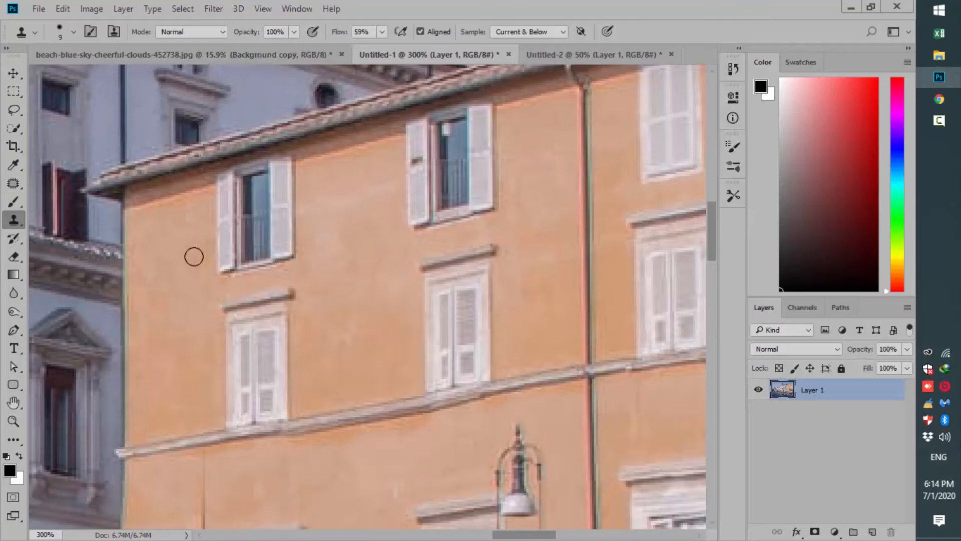
{"action": "right_click", "coordinate": [14, 223]}
{"action": "left_click", "coordinate": [107, 224]}
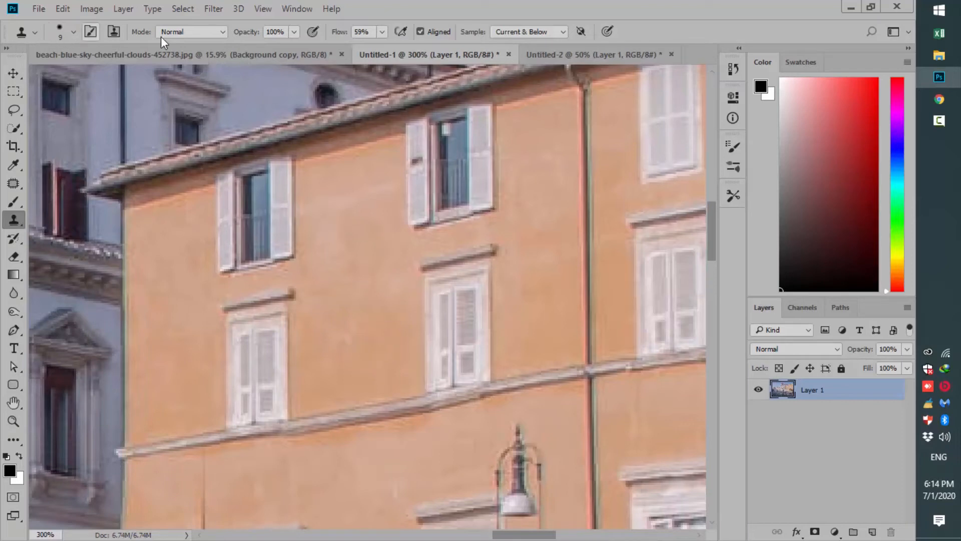
Set the Clone Stamp brush to 10 px with 0% hardness and 75% flow.
{"action": "right_click", "coordinate": [362, 206]}
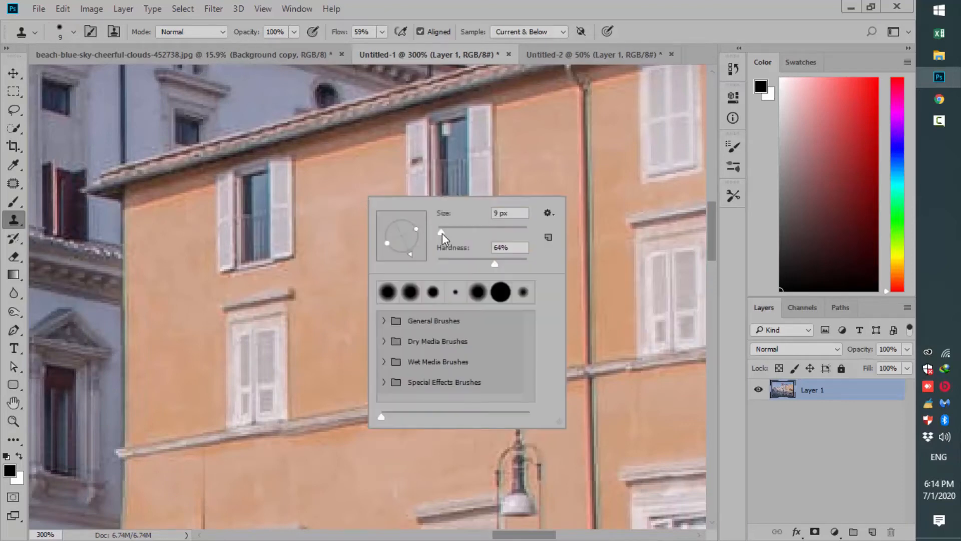
{"action": "left_click", "coordinate": [443, 233]}
{"action": "left_click_drag", "start_coordinate": [443, 234], "coordinate": [446, 230]}
{"action": "left_click", "coordinate": [523, 252]}
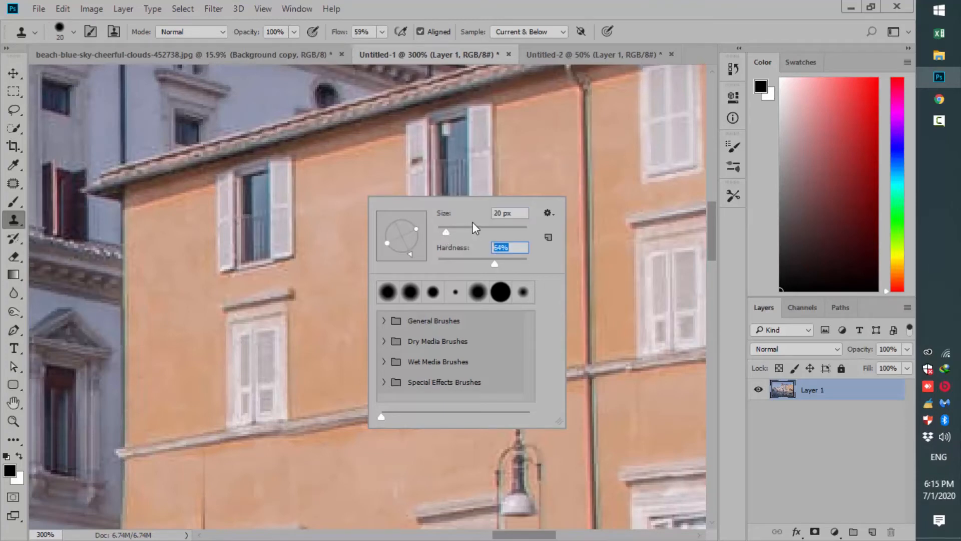
{"action": "type", "text": "0"}
{"action": "key", "text": "Return"}
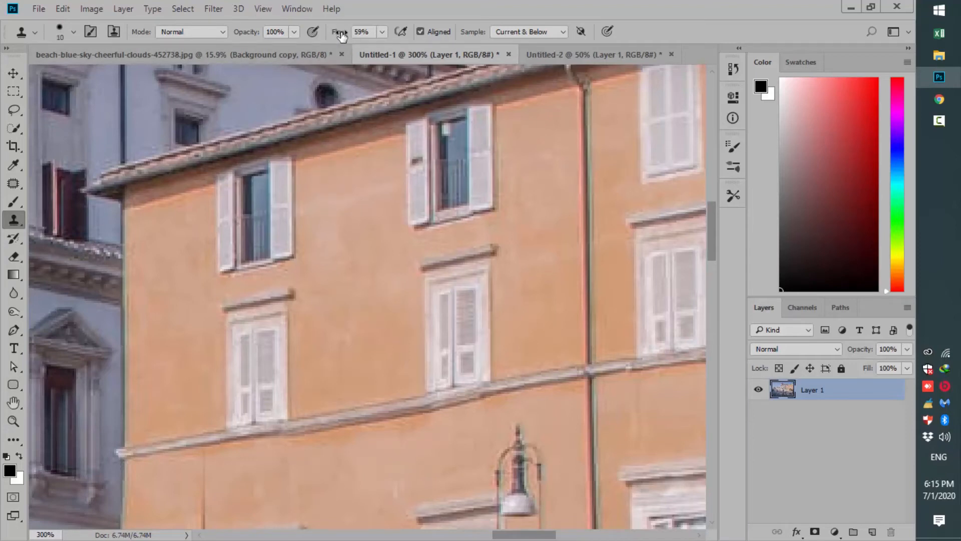
{"action": "left_click_drag", "start_coordinate": [342, 35], "coordinate": [351, 33]}
Duplicate Layer 1 and add a new empty layer above the copy.
{"action": "left_click_drag", "start_coordinate": [851, 397], "coordinate": [872, 532]}
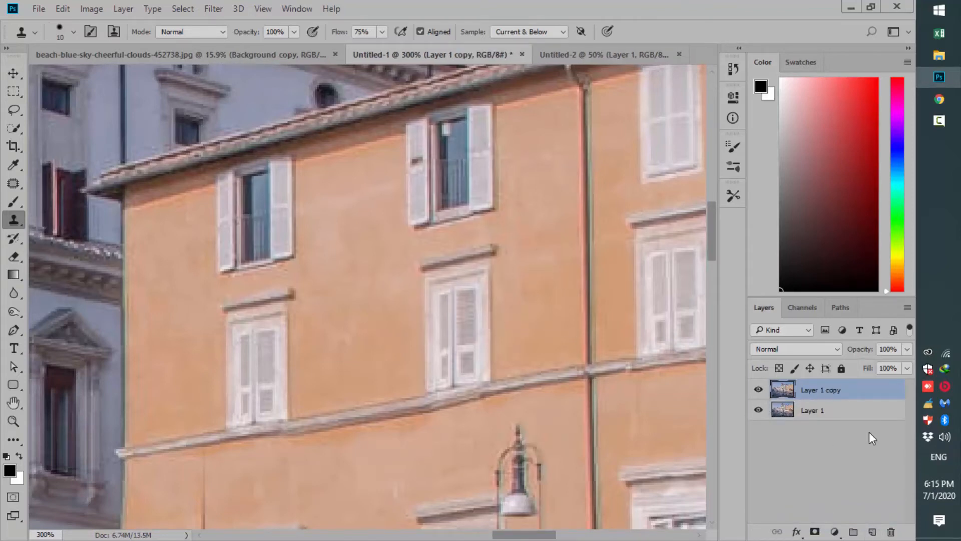
{"action": "left_click", "coordinate": [871, 532]}
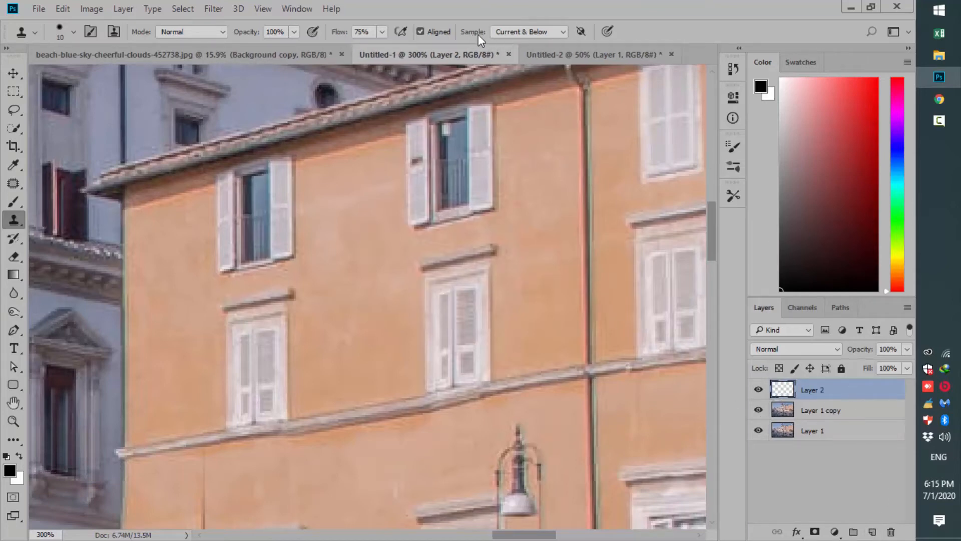
Set the Clone Stamp sampling to Current & Below and make the empty Layer 2 active.
{"action": "left_click", "coordinate": [545, 32]}
{"action": "left_click", "coordinate": [531, 48]}
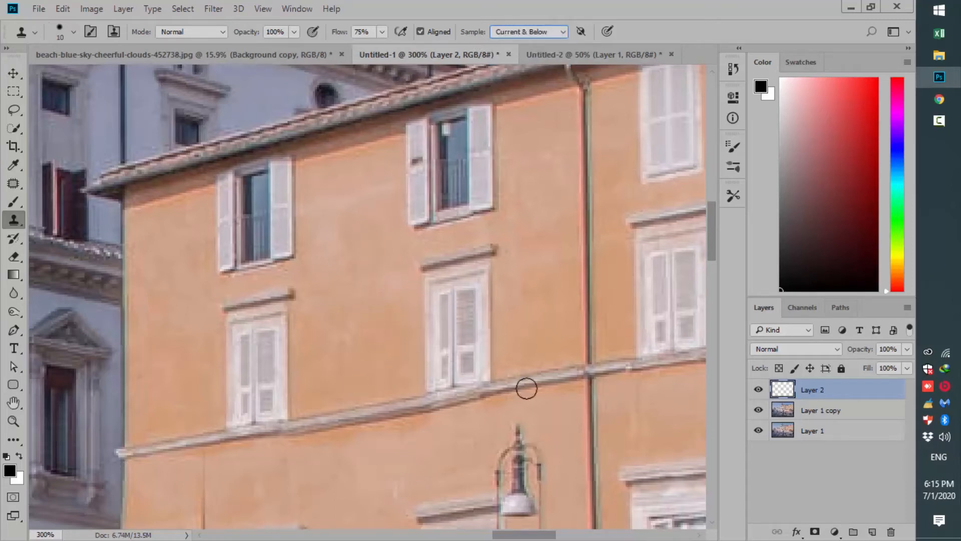
{"action": "left_click", "coordinate": [804, 414]}
{"action": "left_click", "coordinate": [856, 392]}
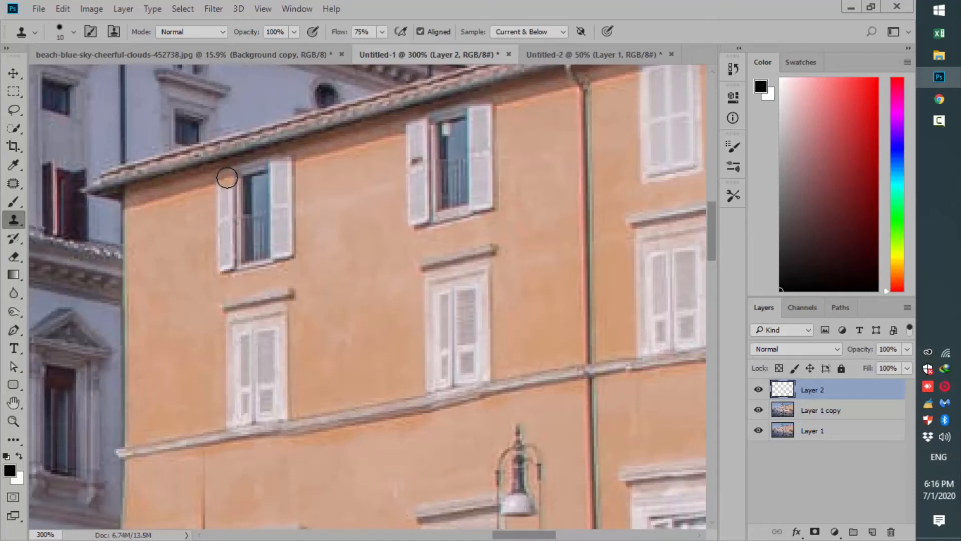
Enlarge the Clone Stamp brush and clone orange wall over the top of the upper-left window and its shutters.
{"action": "key", "text": "bracketright"}
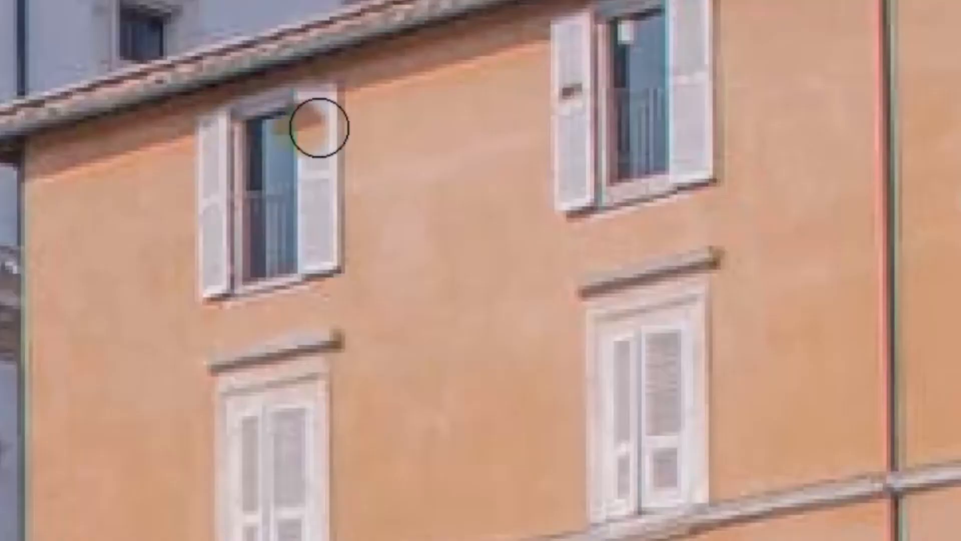
{"action": "left_click", "coordinate": [373, 84], "text": "alt"}
{"action": "mouse_move", "coordinate": [368, 88]}
{"action": "left_mouse_down"}
{"action": "mouse_move", "coordinate": [277, 106]}
{"action": "mouse_move", "coordinate": [332, 88]}
{"action": "mouse_move", "coordinate": [306, 89]}
{"action": "mouse_move", "coordinate": [270, 115]}
{"action": "mouse_move", "coordinate": [294, 108]}
{"action": "left_mouse_up"}
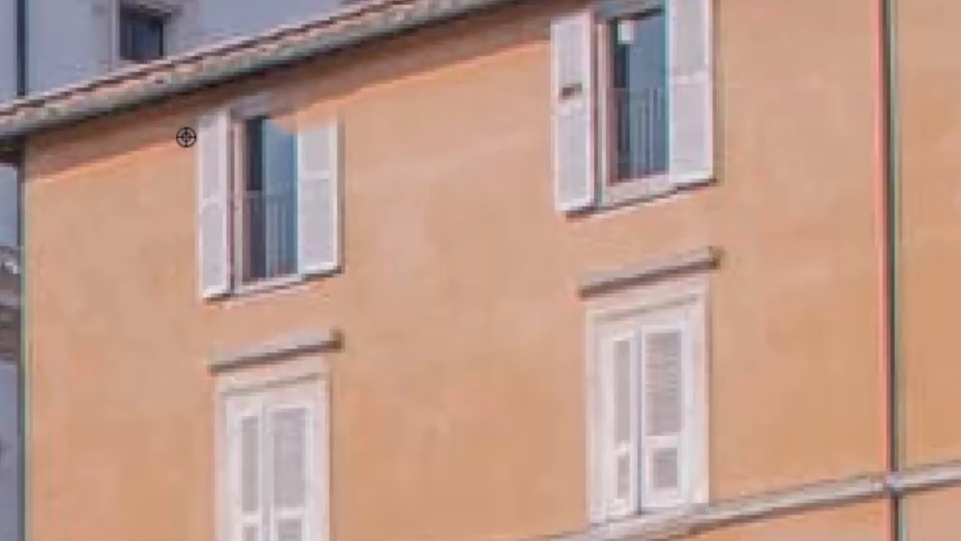
{"action": "left_click", "coordinate": [167, 140], "text": "alt"}
{"action": "mouse_move", "coordinate": [218, 123]}
{"action": "left_mouse_down"}
{"action": "mouse_move", "coordinate": [206, 131]}
{"action": "mouse_move", "coordinate": [240, 114]}
{"action": "mouse_move", "coordinate": [298, 107]}
{"action": "mouse_move", "coordinate": [294, 99]}
{"action": "left_mouse_up"}
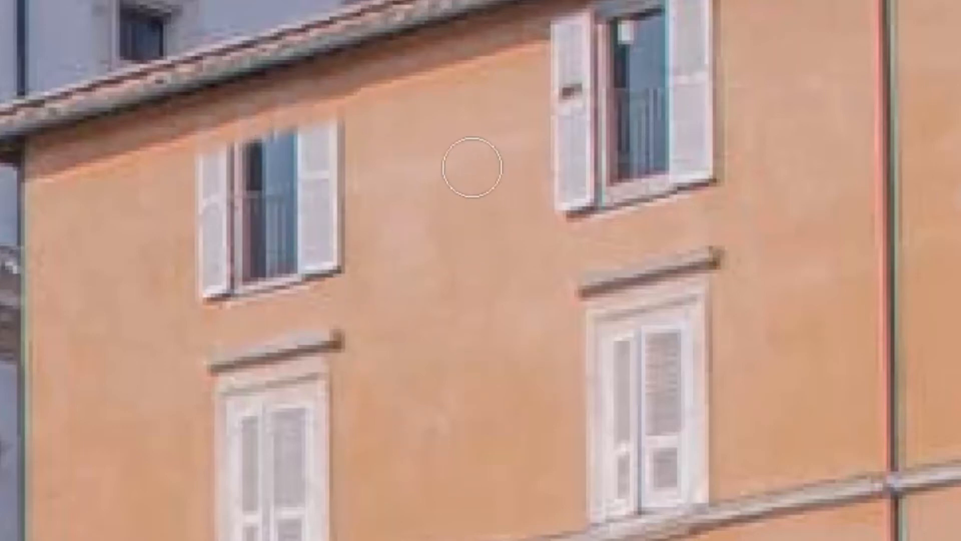
{"action": "left_click", "coordinate": [416, 99], "text": "alt"}
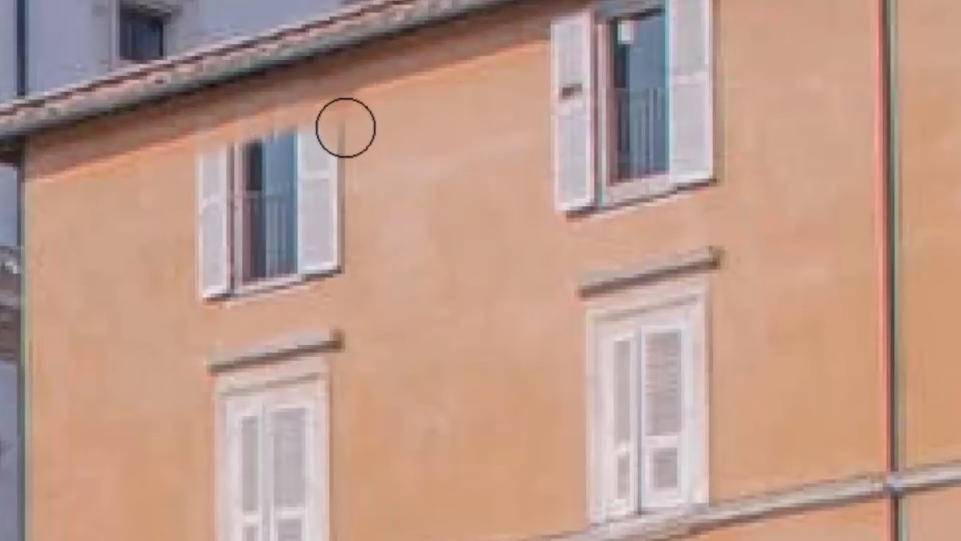
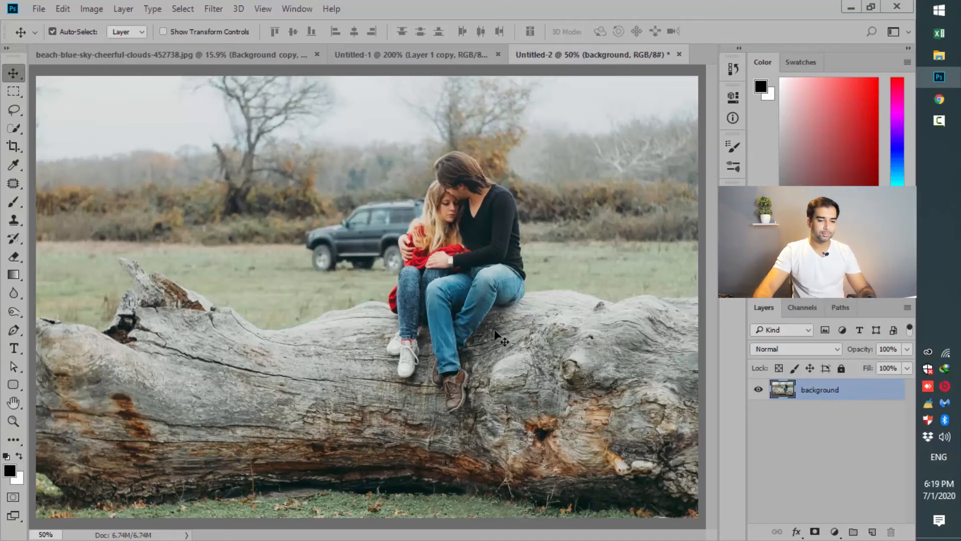
Zoom in on the seated couple and choose the Quick Selection Tool with Auto-Enhance enabled.
{"action": "key", "text": "z"}
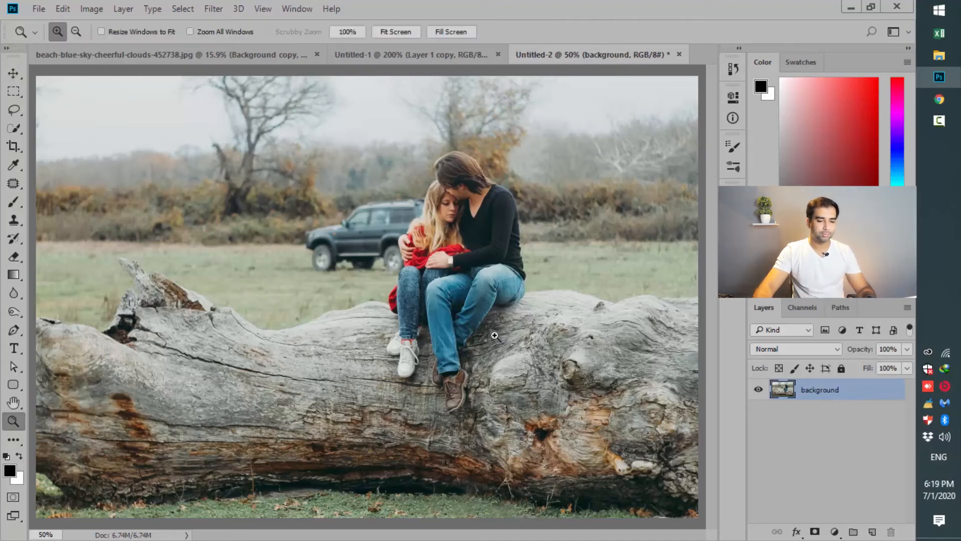
{"action": "left_click", "coordinate": [495, 336]}
{"action": "left_click", "coordinate": [488, 323]}
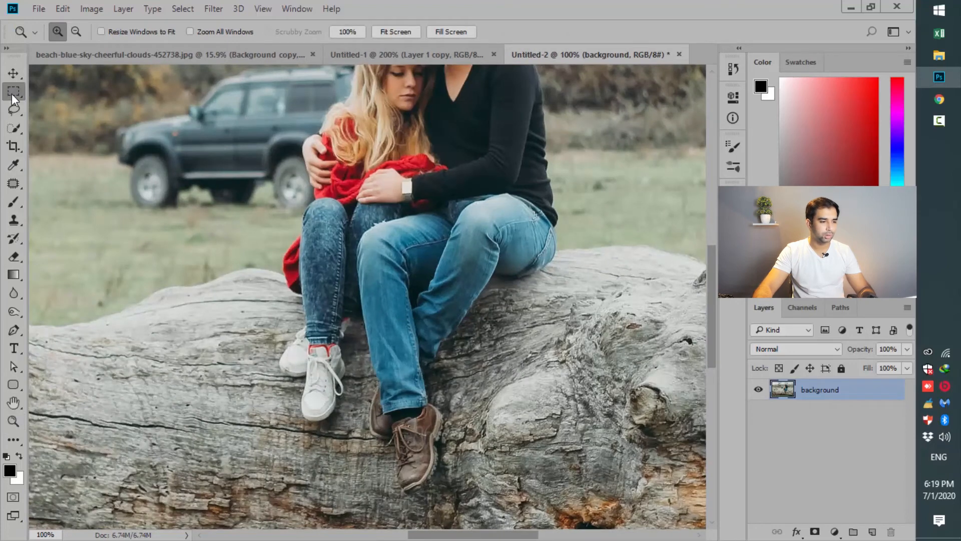
{"action": "left_click", "coordinate": [11, 94]}
{"action": "left_click", "coordinate": [12, 131]}
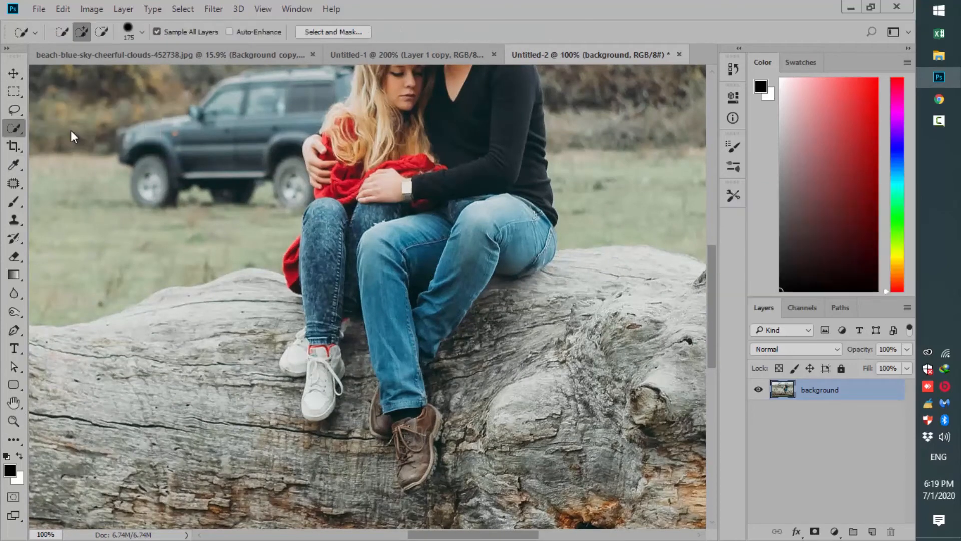
{"action": "left_click_drag", "start_coordinate": [350, 255], "coordinate": [313, 270]}
{"action": "left_click", "coordinate": [249, 38]}
Quick-select the couple's heads, upper bodies and jeans, reducing the brush to 50 px for the legs.
{"action": "left_click_drag", "start_coordinate": [435, 137], "coordinate": [429, 268]}
{"action": "mouse_move", "coordinate": [362, 348]}
{"action": "left_mouse_down"}
{"action": "mouse_move", "coordinate": [351, 279]}
{"action": "mouse_move", "coordinate": [413, 179]}
{"action": "mouse_move", "coordinate": [405, 145]}
{"action": "mouse_move", "coordinate": [434, 169]}
{"action": "mouse_move", "coordinate": [502, 187]}
{"action": "left_mouse_up"}
{"action": "key", "text": "bracketleft"}
{"action": "key", "text": "bracketleft"}
{"action": "key", "text": "bracketleft"}
{"action": "key", "text": "bracketleft"}
{"action": "key", "text": "bracketleft"}
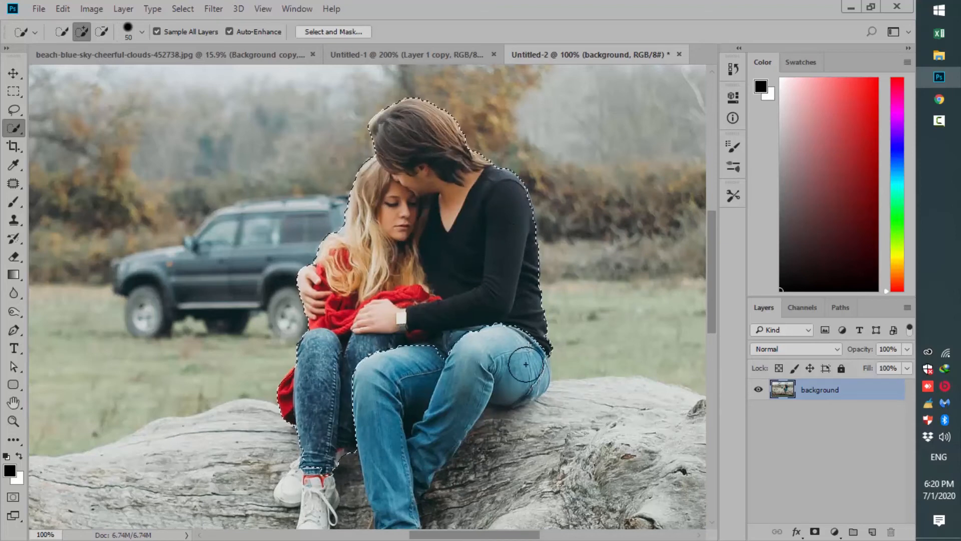
{"action": "mouse_move", "coordinate": [494, 308]}
{"action": "left_mouse_down"}
{"action": "mouse_move", "coordinate": [510, 320]}
{"action": "mouse_move", "coordinate": [492, 379]}
{"action": "mouse_move", "coordinate": [402, 461]}
{"action": "left_mouse_up"}
Add the man's brown shoes and the woman's white sneakers to the couple's selection.
{"action": "scroll", "coordinate": [405, 373], "scroll_direction": "down", "scroll_amount": 5}
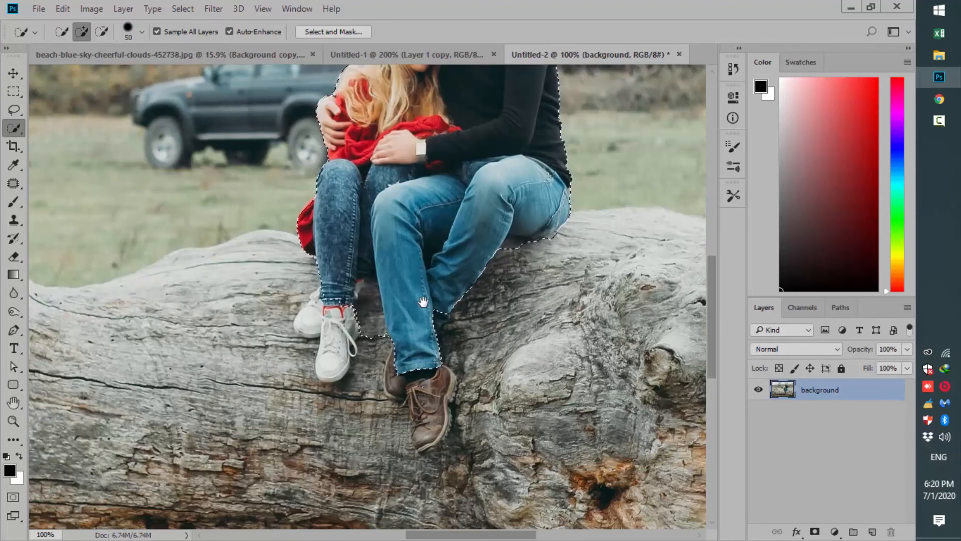
{"action": "mouse_move", "coordinate": [422, 387]}
{"action": "left_mouse_down"}
{"action": "mouse_move", "coordinate": [426, 430]}
{"action": "mouse_move", "coordinate": [440, 389]}
{"action": "left_mouse_up"}
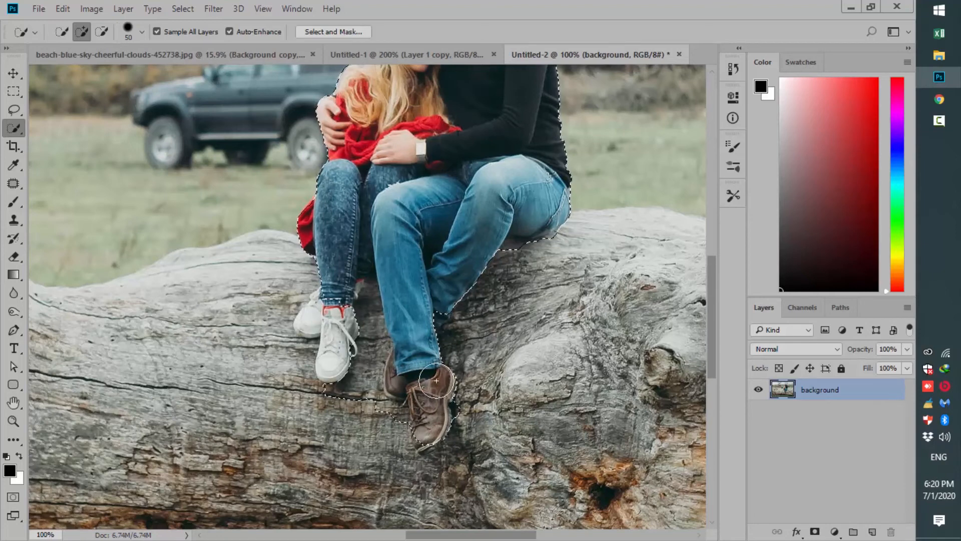
{"action": "left_click_drag", "start_coordinate": [336, 350], "coordinate": [321, 317]}
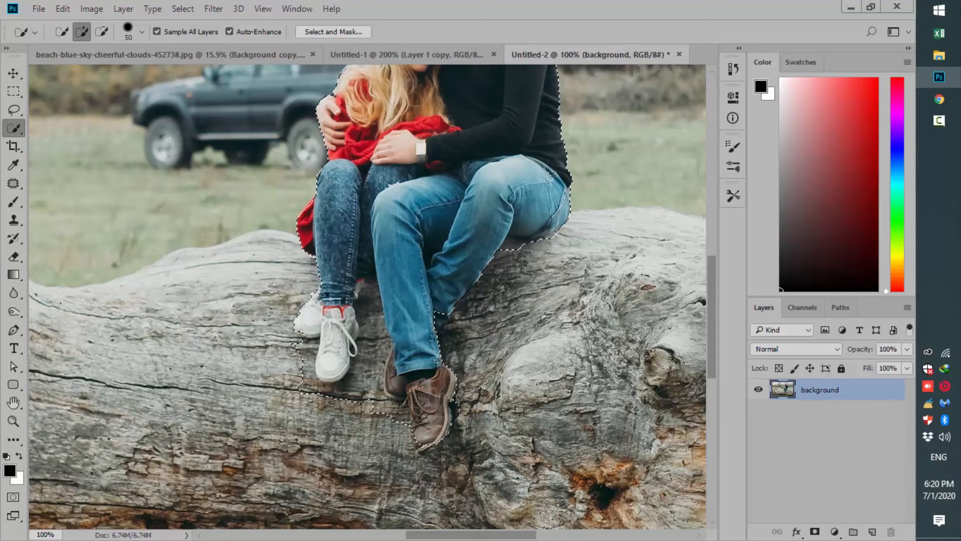
Trace the missing sole of the rear white sneaker with the Pen Tool and add it to the selection.
{"action": "mouse_move", "coordinate": [371, 370]}
{"action": "left_mouse_down"}
{"action": "mouse_move", "coordinate": [318, 397]}
{"action": "mouse_move", "coordinate": [302, 369]}
{"action": "mouse_move", "coordinate": [317, 230]}
{"action": "left_mouse_up"}
{"action": "key", "text": "z"}
{"action": "left_click", "coordinate": [333, 325]}
{"action": "left_click", "coordinate": [335, 333]}
{"action": "left_click", "coordinate": [339, 339]}
{"action": "left_click", "coordinate": [339, 339]}
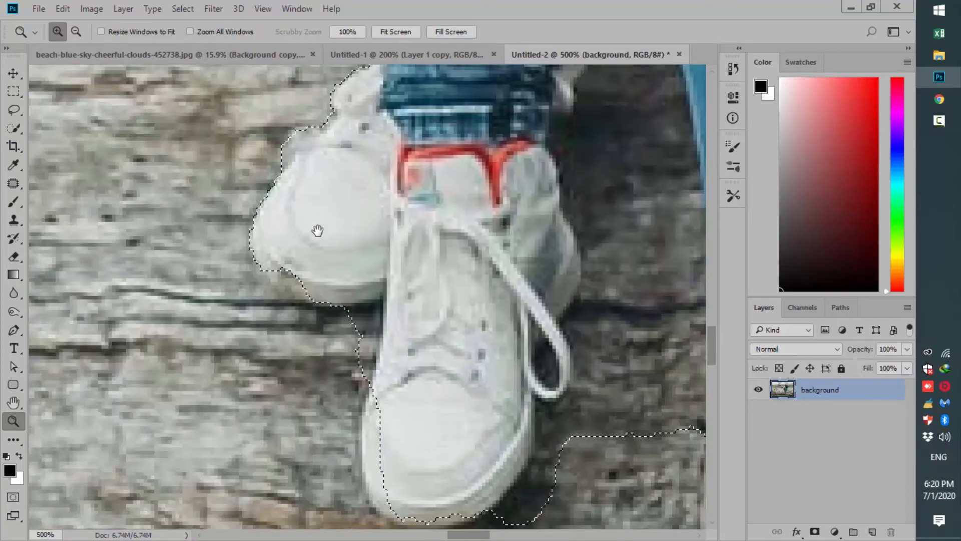
{"action": "left_click", "coordinate": [317, 230], "text": "alt"}
{"action": "key", "text": "p"}
{"action": "left_click", "coordinate": [283, 198]}
{"action": "left_click_drag", "start_coordinate": [278, 266], "coordinate": [314, 295]}
{"action": "left_click", "coordinate": [372, 283], "text": "alt"}
{"action": "left_click", "coordinate": [357, 231]}
{"action": "key", "text": "ctrl+shift+Return"}
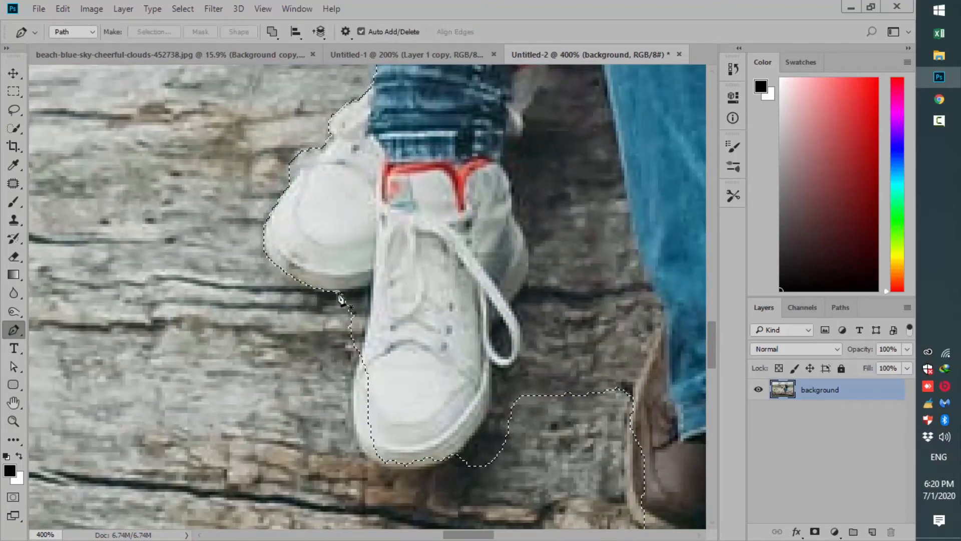
Outline the wood below the rear white sneaker, beside the front one, and subtract it from the selection.
{"action": "left_click", "coordinate": [338, 291]}
{"action": "left_click_drag", "start_coordinate": [371, 283], "coordinate": [381, 271]}
{"action": "left_click", "coordinate": [371, 284], "text": "alt"}
{"action": "left_click", "coordinate": [338, 292]}
{"action": "key", "text": "ctrl+alt+Return"}
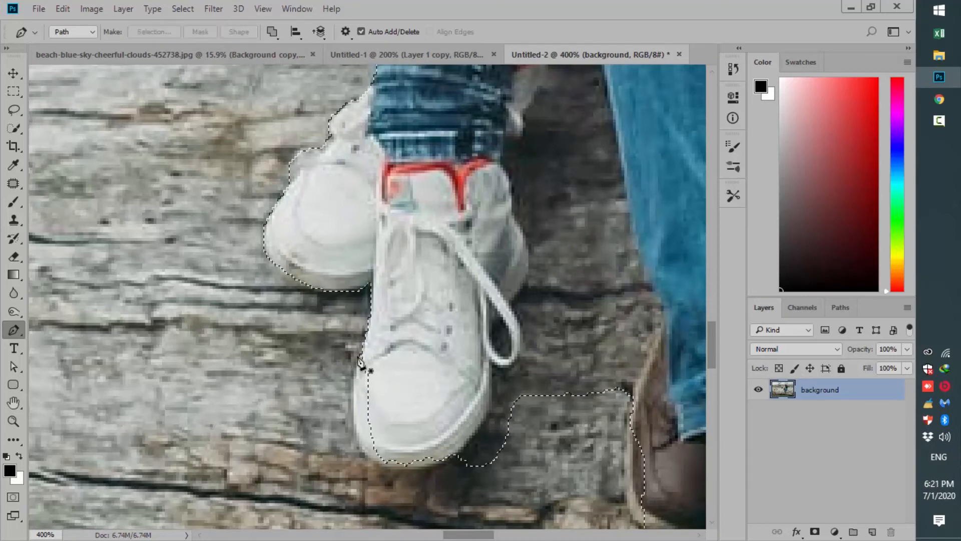
Draw a pen path around the front white sneaker's toe, sole and lace and add it to the selection.
{"action": "left_click", "coordinate": [360, 349]}
{"action": "left_click_drag", "start_coordinate": [360, 446], "coordinate": [378, 464]}
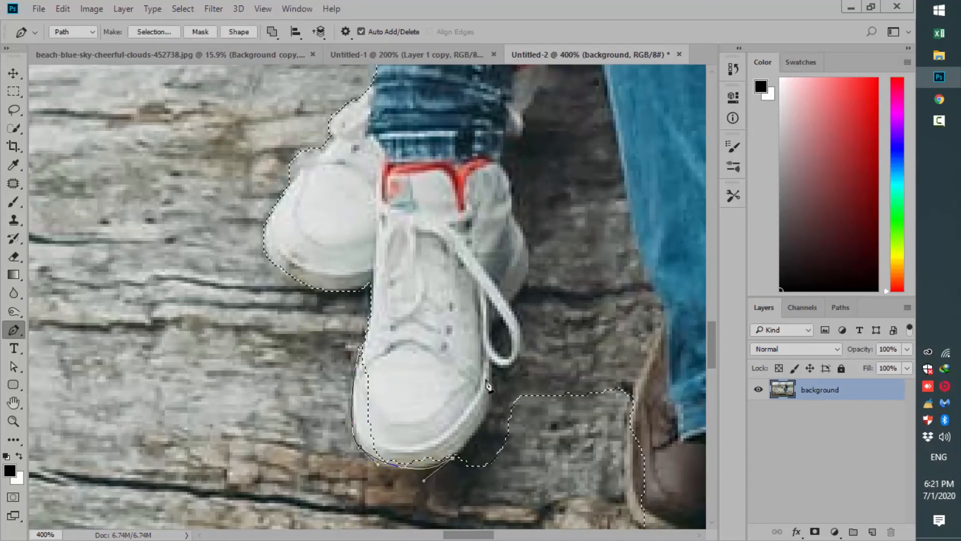
{"action": "left_click_drag", "start_coordinate": [492, 360], "coordinate": [503, 296]}
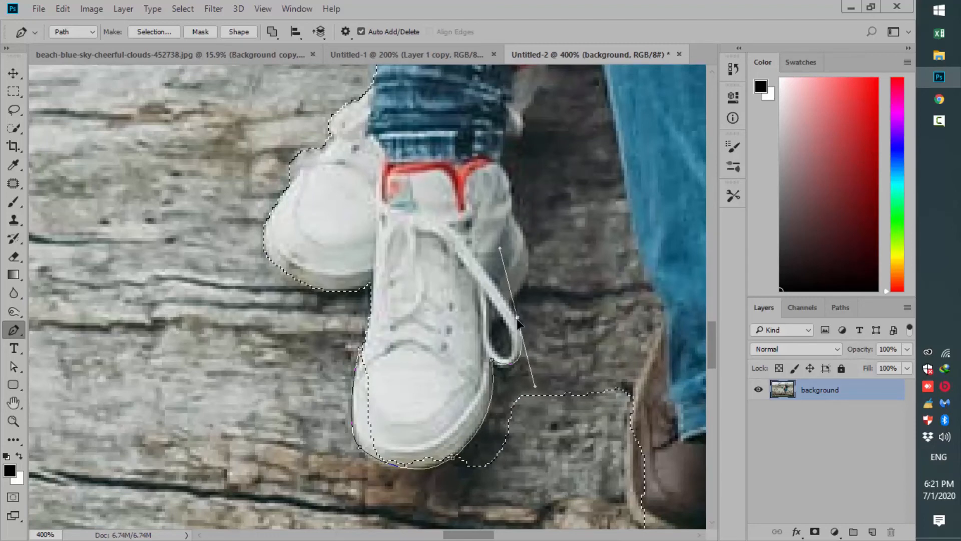
{"action": "left_click", "coordinate": [517, 318], "text": "alt"}
{"action": "left_click", "coordinate": [510, 303]}
{"action": "left_click_drag", "start_coordinate": [511, 184], "coordinate": [503, 173]}
{"action": "left_click", "coordinate": [500, 151]}
{"action": "left_click", "coordinate": [514, 123]}
{"action": "left_click_drag", "start_coordinate": [531, 94], "coordinate": [503, 131]}
{"action": "left_click", "coordinate": [409, 289]}
{"action": "key", "text": "ctrl+shift+Return"}
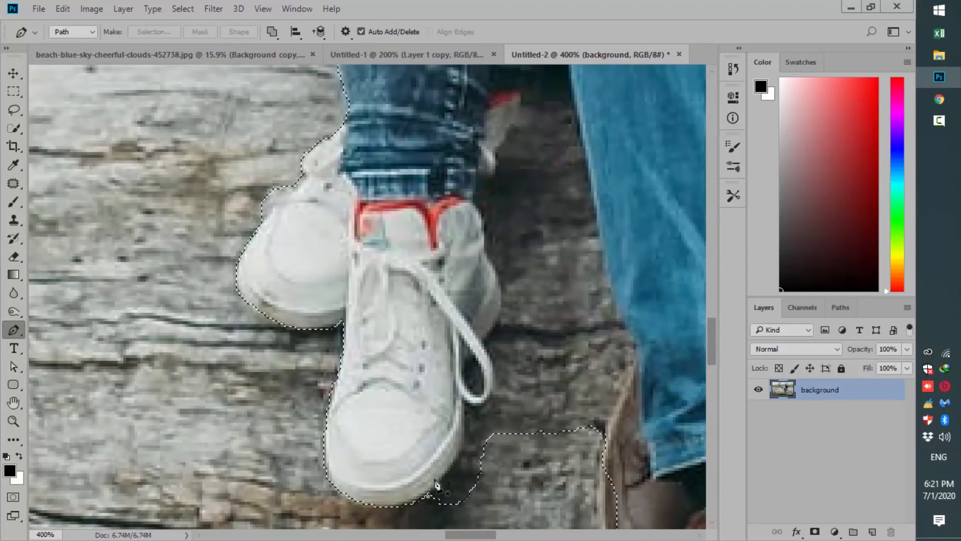
Outline the log area between the white sneakers and the man's trouser leg and subtract it from the selection.
{"action": "left_click", "coordinate": [428, 496]}
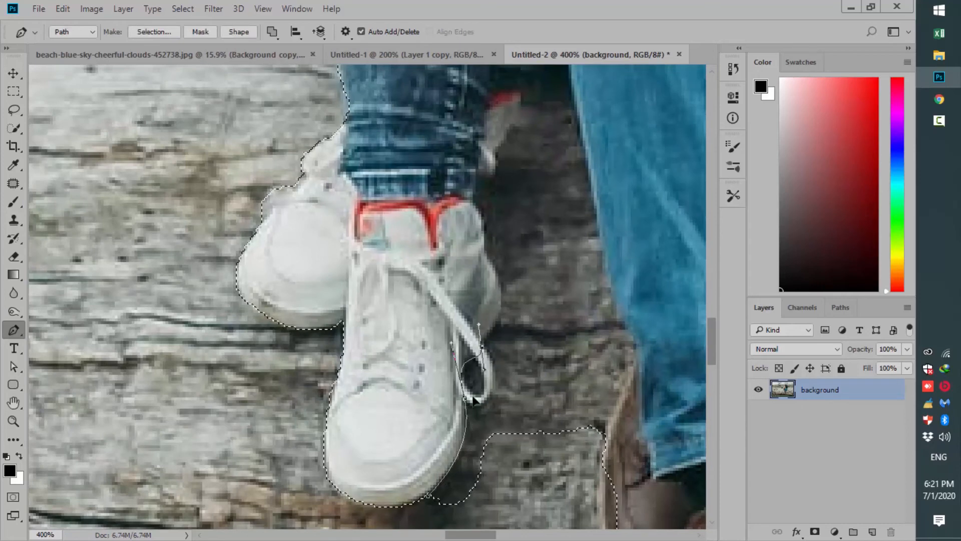
{"action": "left_click_drag", "start_coordinate": [494, 372], "coordinate": [493, 334]}
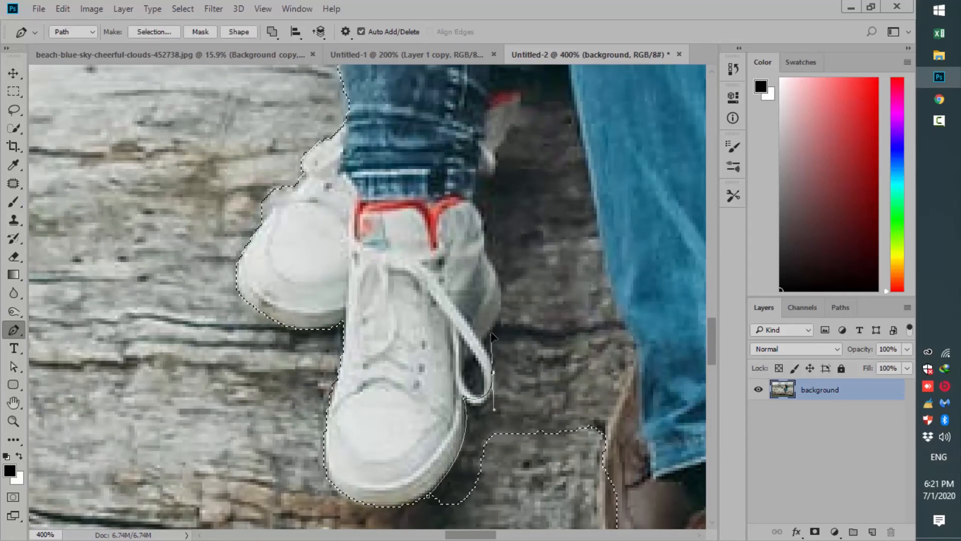
{"action": "left_click", "coordinate": [493, 373], "text": "alt"}
{"action": "left_click", "coordinate": [482, 341]}
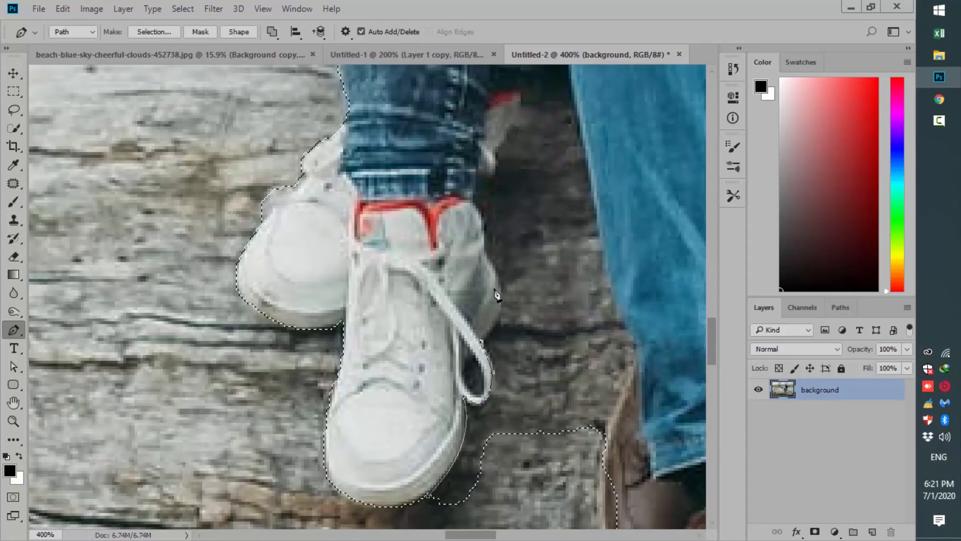
{"action": "left_click", "coordinate": [481, 220]}
{"action": "left_click_drag", "start_coordinate": [475, 186], "coordinate": [506, 129]}
{"action": "left_click_drag", "start_coordinate": [519, 94], "coordinate": [477, 265]}
{"action": "left_click_drag", "start_coordinate": [540, 264], "coordinate": [536, 84]}
{"action": "left_click", "coordinate": [556, 216]}
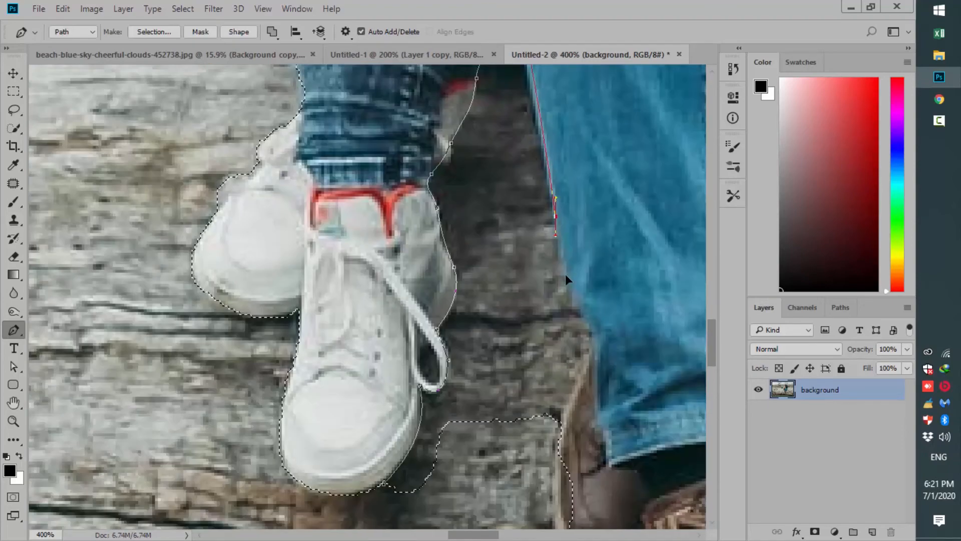
{"action": "left_click", "coordinate": [578, 307]}
{"action": "left_click", "coordinate": [594, 328]}
{"action": "left_click_drag", "start_coordinate": [592, 357], "coordinate": [585, 369]}
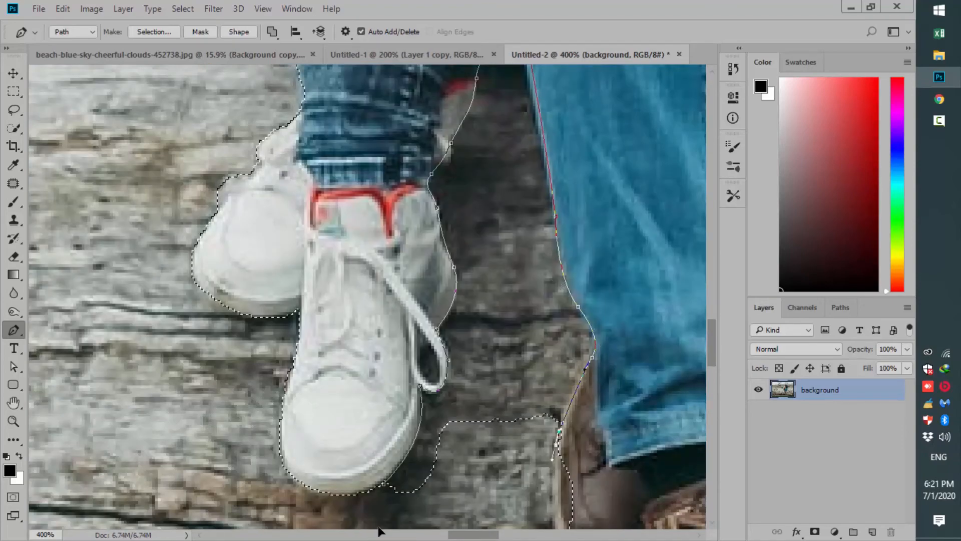
{"action": "left_click", "coordinate": [383, 484]}
{"action": "key", "text": "ctrl+alt+Return"}
Add the rear brown shoe's outer edge to the selection and subtract the wood beneath it using pen paths.
{"action": "left_click_drag", "start_coordinate": [524, 418], "coordinate": [282, 147]}
{"action": "left_click", "coordinate": [321, 156]}
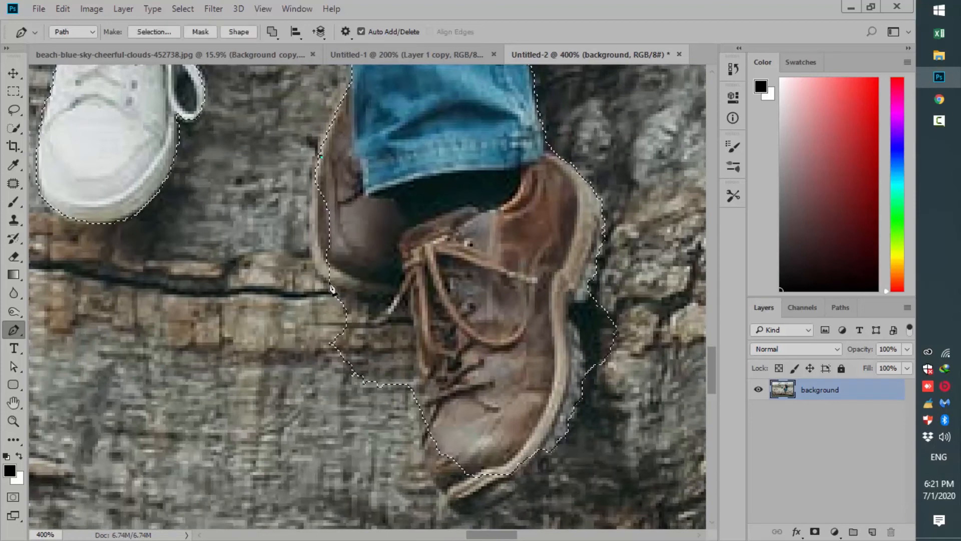
{"action": "left_click", "coordinate": [374, 249]}
{"action": "left_click_drag", "start_coordinate": [328, 284], "coordinate": [416, 304]}
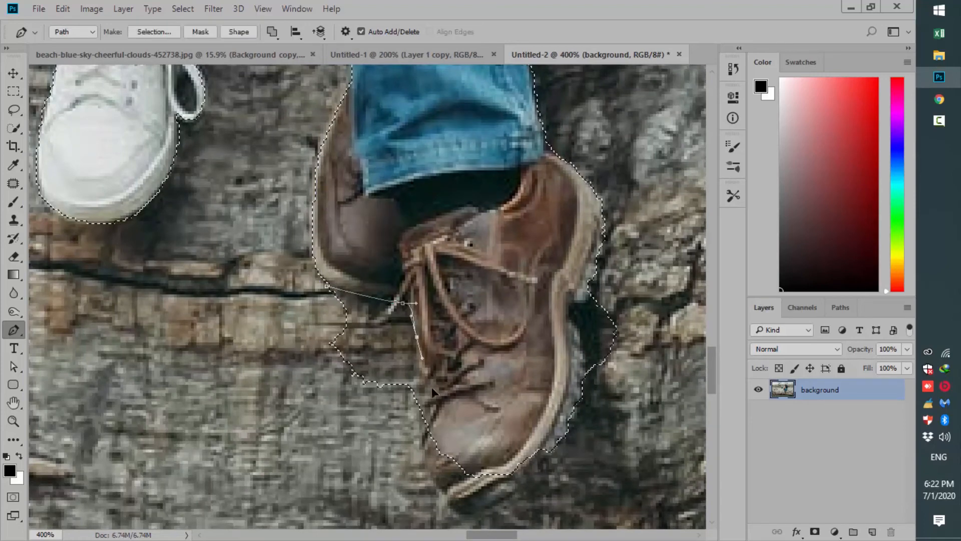
{"action": "left_click", "coordinate": [326, 286]}
{"action": "key", "text": "ctrl+alt+Return"}
Trace the front brown shoe's toe and sole with a pen path and add them to the selection.
{"action": "left_click", "coordinate": [419, 348]}
{"action": "left_click_drag", "start_coordinate": [429, 450], "coordinate": [428, 473]}
{"action": "left_click_drag", "start_coordinate": [470, 511], "coordinate": [506, 488]}
{"action": "left_click_drag", "start_coordinate": [548, 460], "coordinate": [573, 425]}
{"action": "left_click_drag", "start_coordinate": [587, 382], "coordinate": [596, 345]}
{"action": "left_click", "coordinate": [523, 265]}
{"action": "key", "text": "ctrl+shift+Return"}
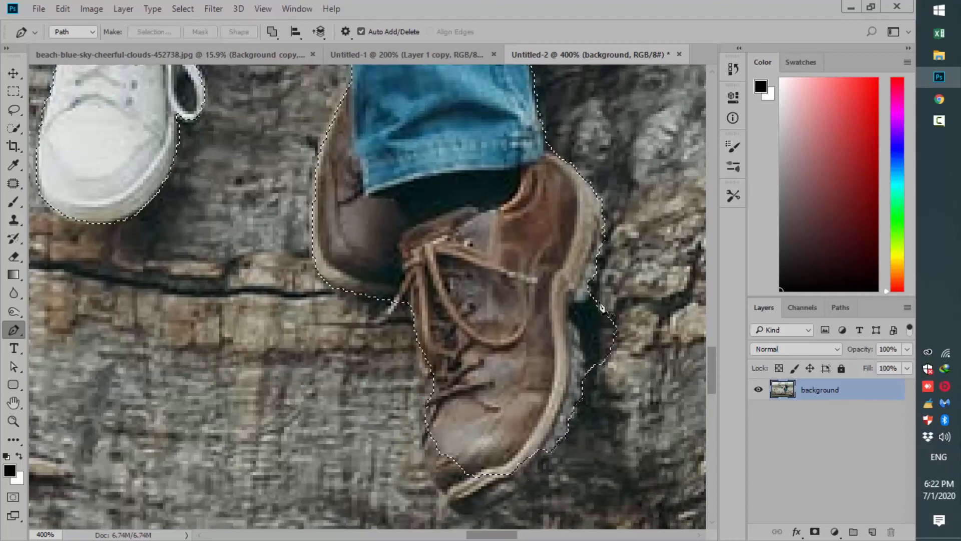
Outline the wood beside the front brown shoe's sole and heel and subtract it from the selection.
{"action": "left_click", "coordinate": [606, 291]}
{"action": "left_click_drag", "start_coordinate": [572, 308], "coordinate": [586, 343]}
{"action": "left_click_drag", "start_coordinate": [587, 376], "coordinate": [592, 451]}
{"action": "left_click", "coordinate": [606, 291]}
{"action": "key", "text": "ctrl+alt+Return"}
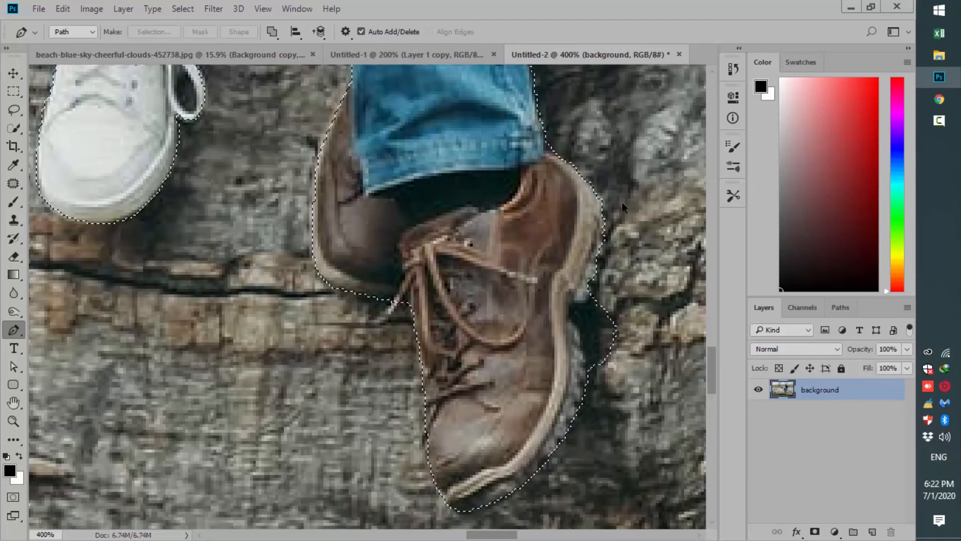
Add the dark lower part of the man's rear trouser leg to the selection with pen paths.
{"action": "left_click_drag", "start_coordinate": [582, 132], "coordinate": [478, 438]}
{"action": "left_click", "coordinate": [419, 324]}
{"action": "left_click_drag", "start_coordinate": [475, 261], "coordinate": [473, 231]}
{"action": "left_click", "coordinate": [471, 211]}
{"action": "key", "text": "ctrl+shift+Return"}
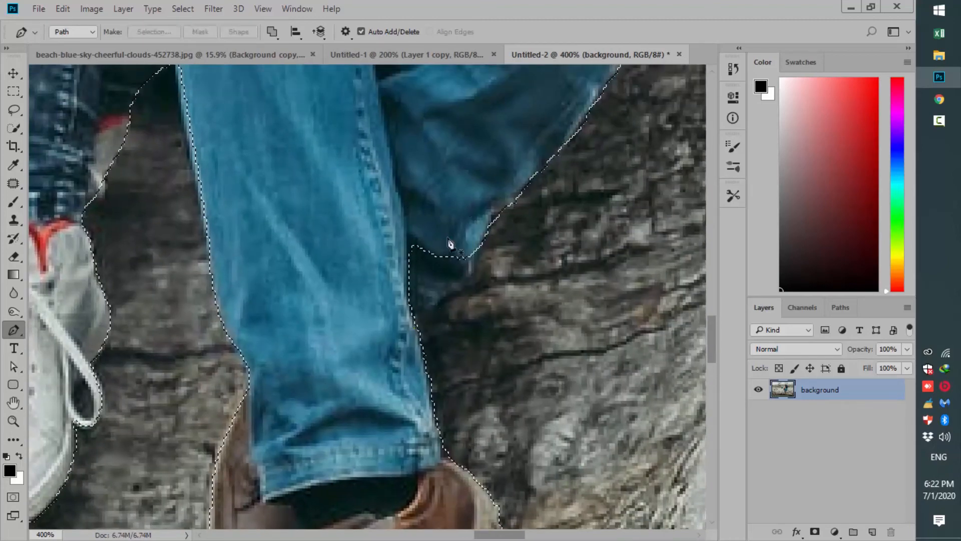
{"action": "left_click", "coordinate": [415, 330]}
{"action": "left_click", "coordinate": [394, 277]}
{"action": "left_click", "coordinate": [403, 337]}
{"action": "key", "text": "ctrl+shift+Return"}
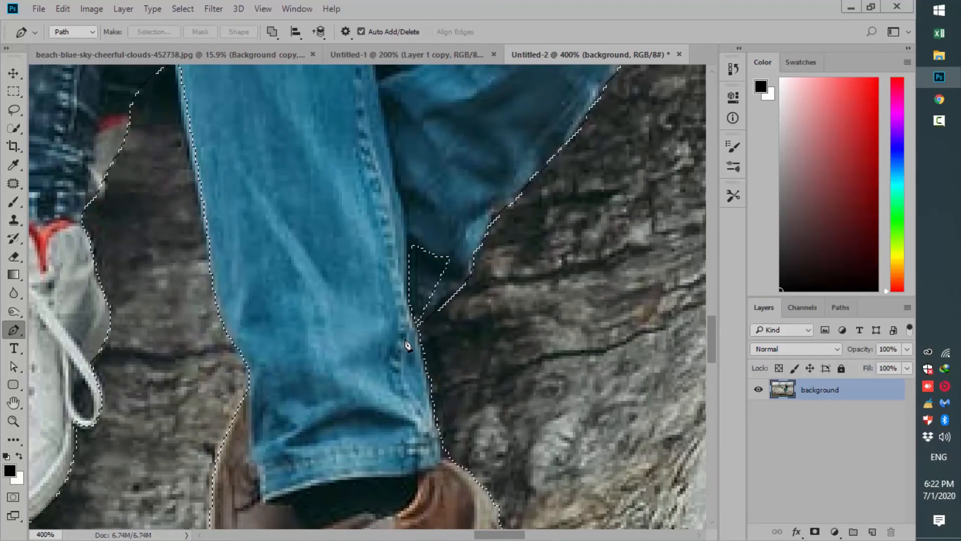
Outline the log area beneath the man's thigh and seat and subtract it from the selection.
{"action": "left_click_drag", "start_coordinate": [605, 150], "coordinate": [264, 426]}
{"action": "left_click", "coordinate": [321, 281]}
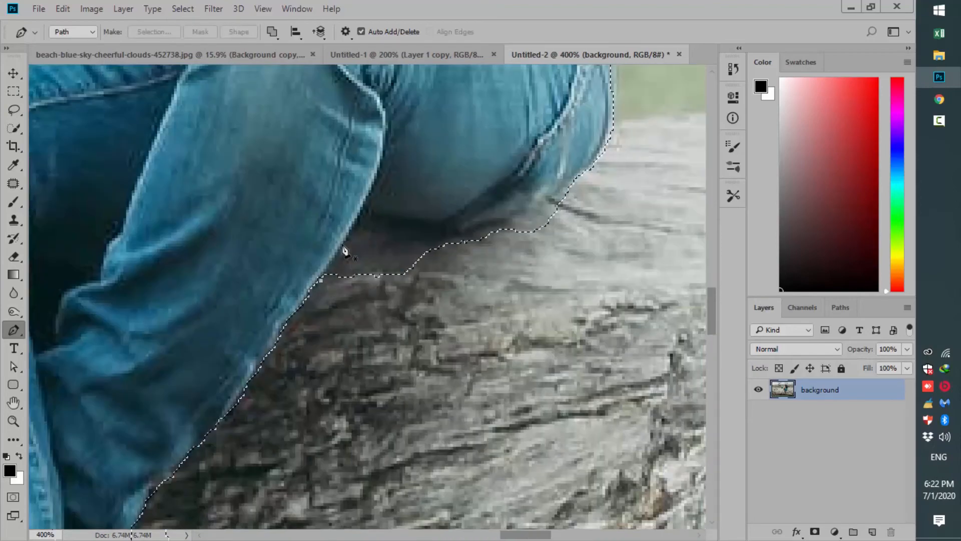
{"action": "left_click", "coordinate": [361, 216]}
{"action": "left_click_drag", "start_coordinate": [516, 210], "coordinate": [632, 75]}
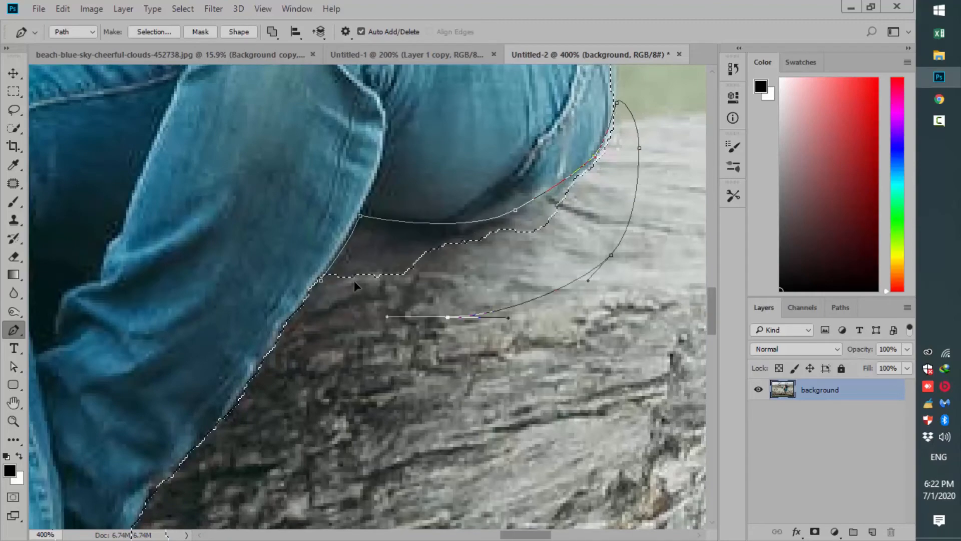
{"action": "key", "text": "ctrl+alt+Return"}
Copy the selected couple onto a new layer and switch to the Move Tool.
{"action": "left_click_drag", "start_coordinate": [611, 112], "coordinate": [641, 481]}
{"action": "left_click", "coordinate": [325, 233], "text": "alt"}
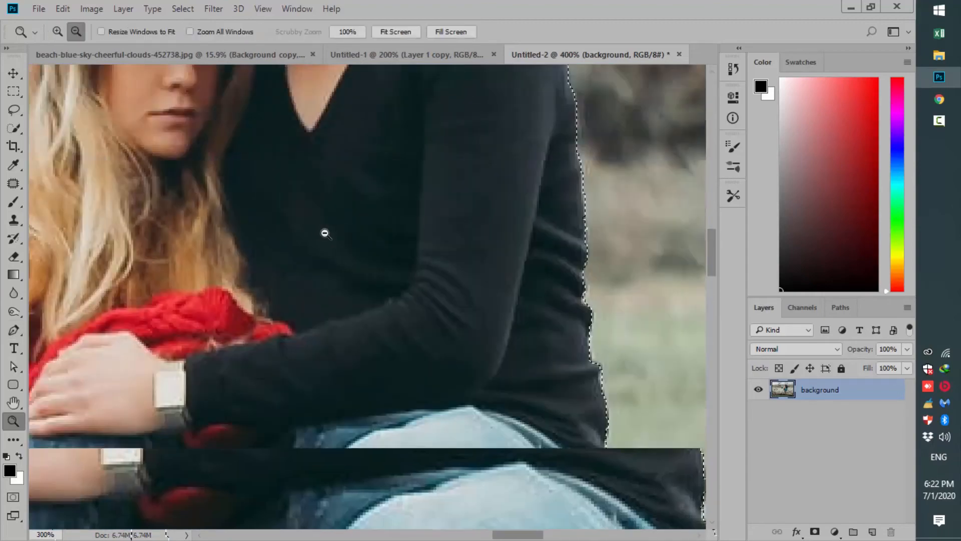
{"action": "left_click", "coordinate": [325, 233], "text": "alt"}
{"action": "left_click", "coordinate": [327, 255], "text": "alt"}
{"action": "left_click", "coordinate": [330, 266], "text": "alt"}
{"action": "left_click_drag", "start_coordinate": [423, 336], "coordinate": [523, 361]}
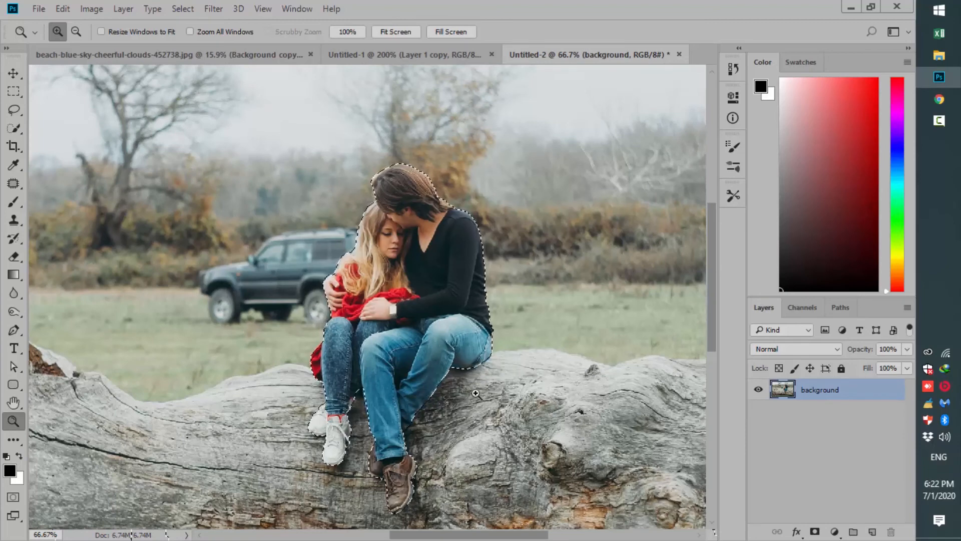
{"action": "key", "text": "ctrl+j"}
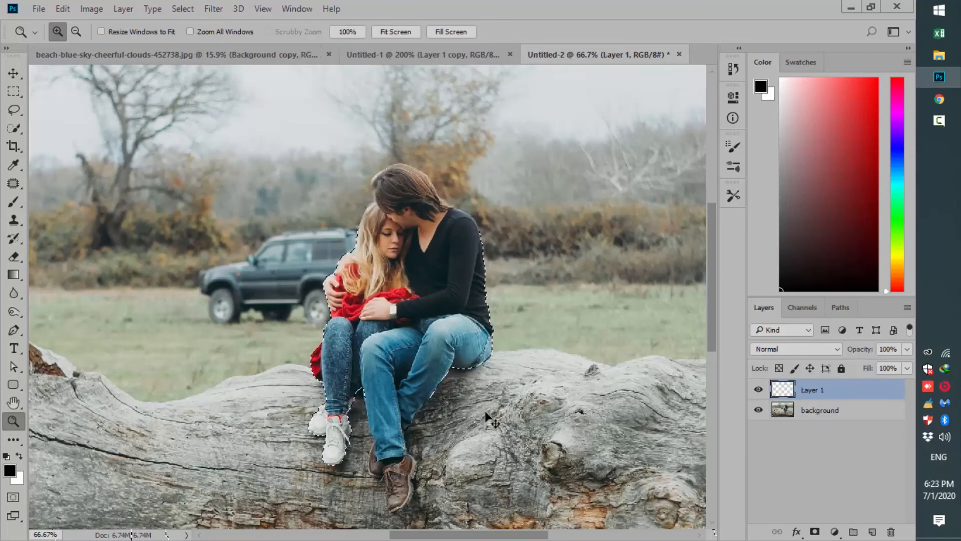
{"action": "key", "text": "v"}
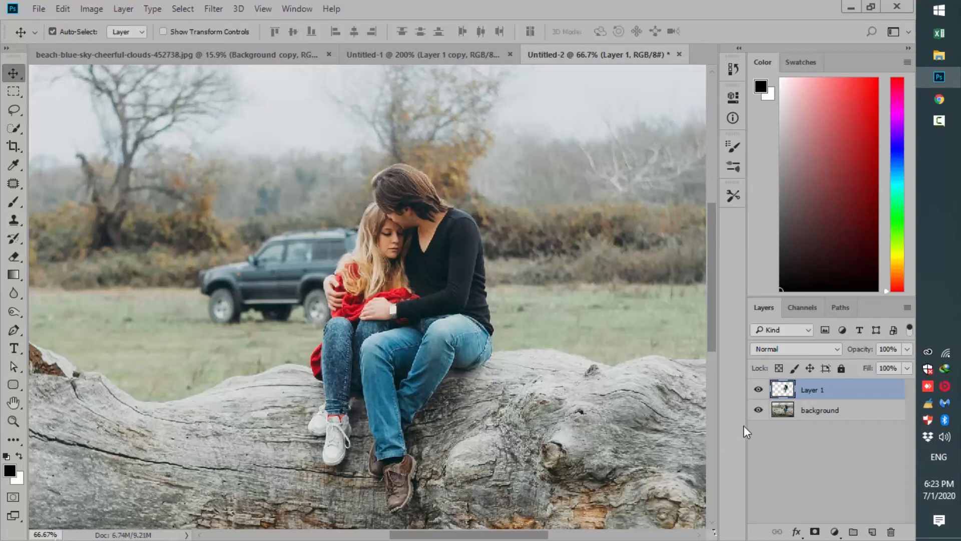
Check the couple's cutout against transparency, duplicate the background layer and place the hidden copy beneath the original.
{"action": "left_click", "coordinate": [758, 412]}
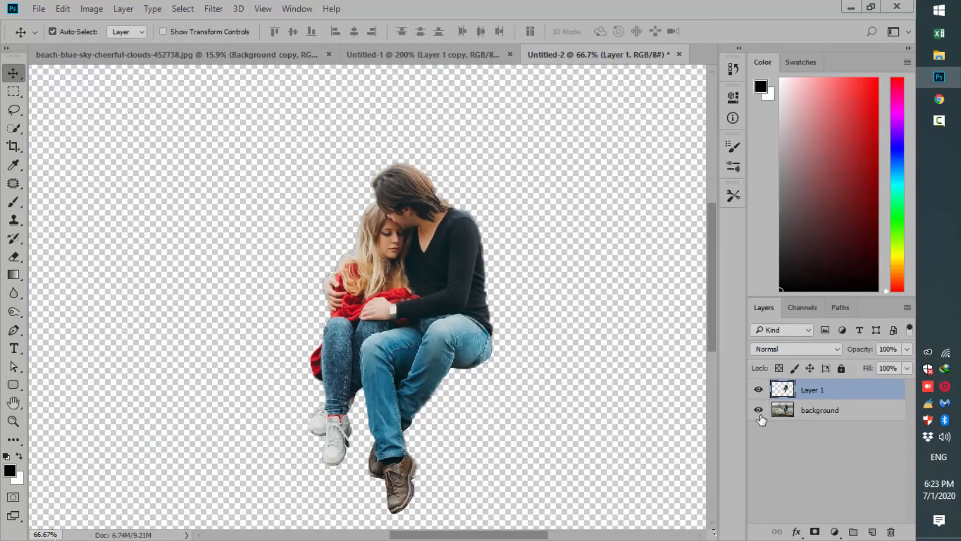
{"action": "left_click", "coordinate": [758, 411]}
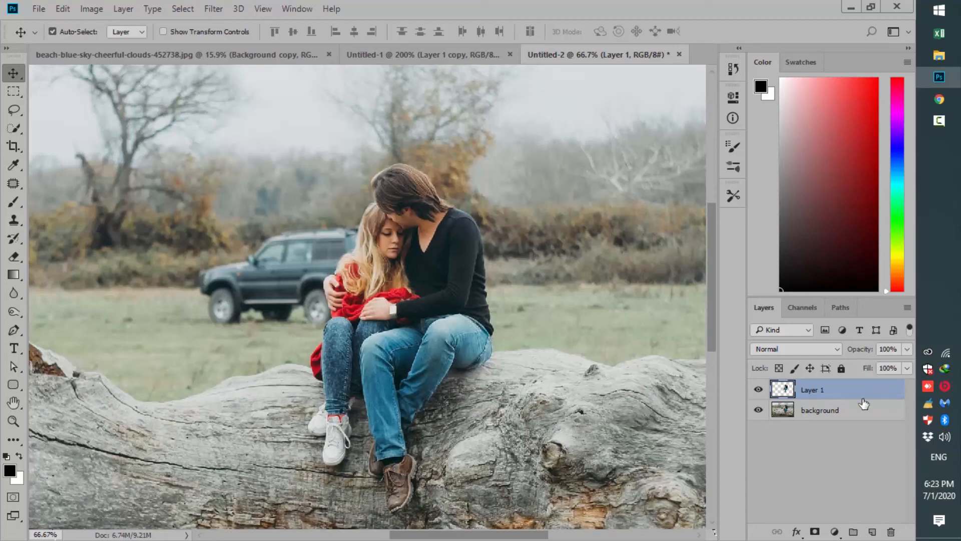
{"action": "left_click", "coordinate": [830, 416]}
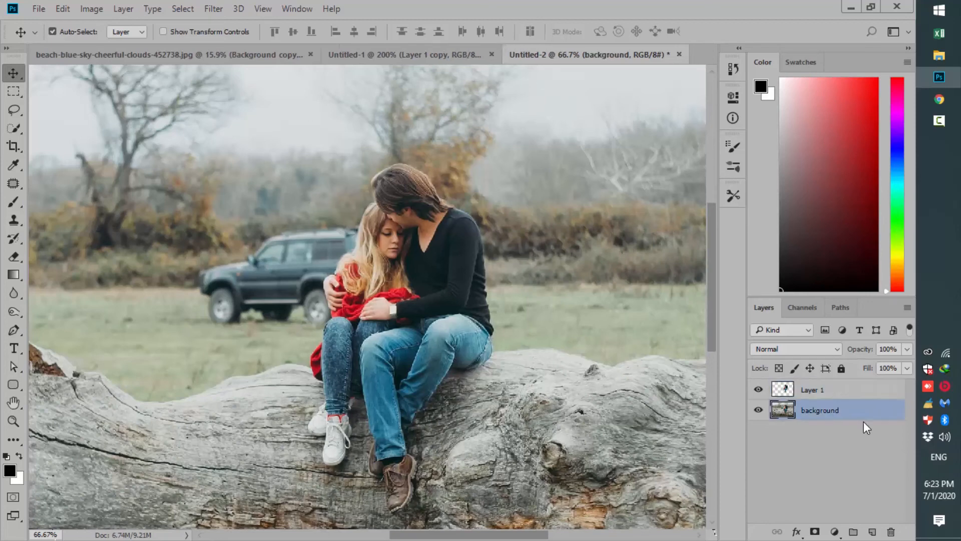
{"action": "left_click_drag", "start_coordinate": [864, 421], "coordinate": [874, 533]}
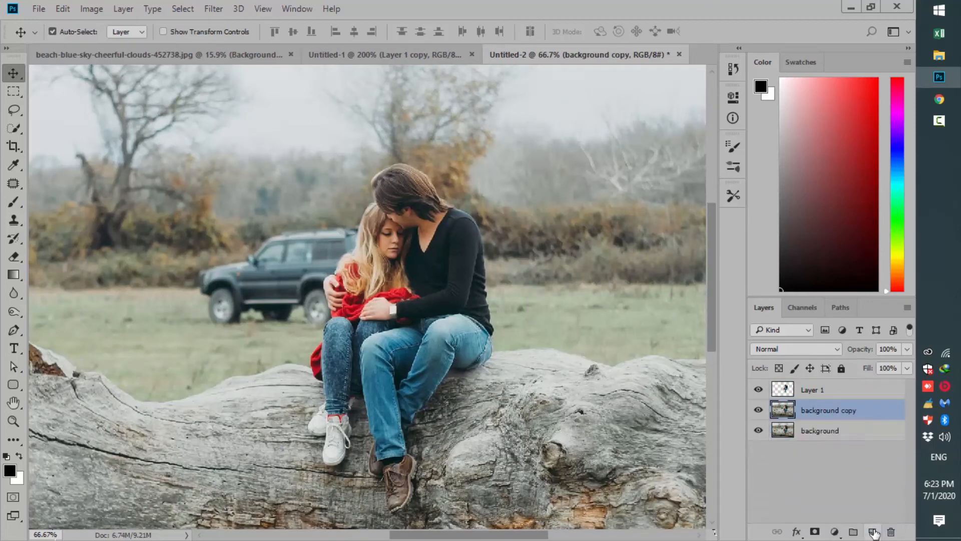
{"action": "double_click", "coordinate": [821, 432]}
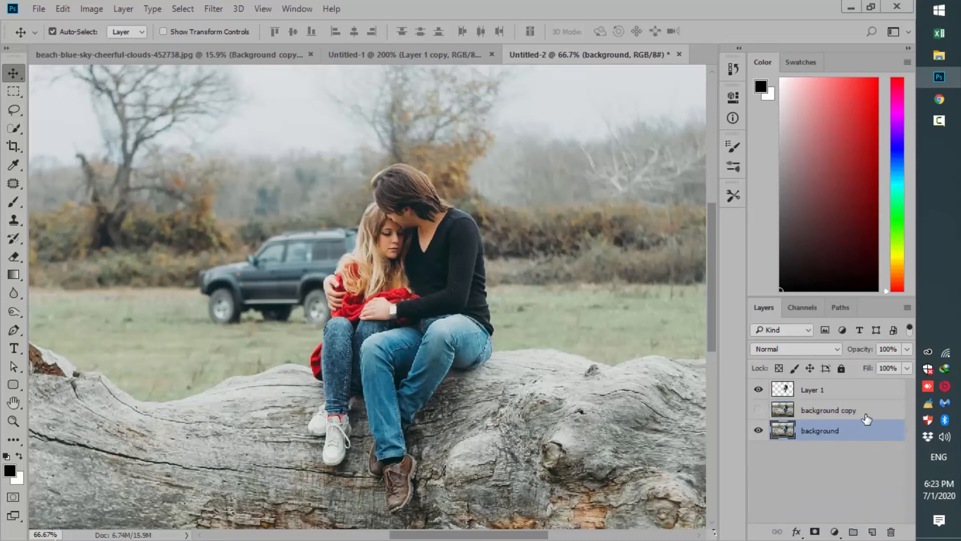
{"action": "left_click_drag", "start_coordinate": [866, 419], "coordinate": [852, 442]}
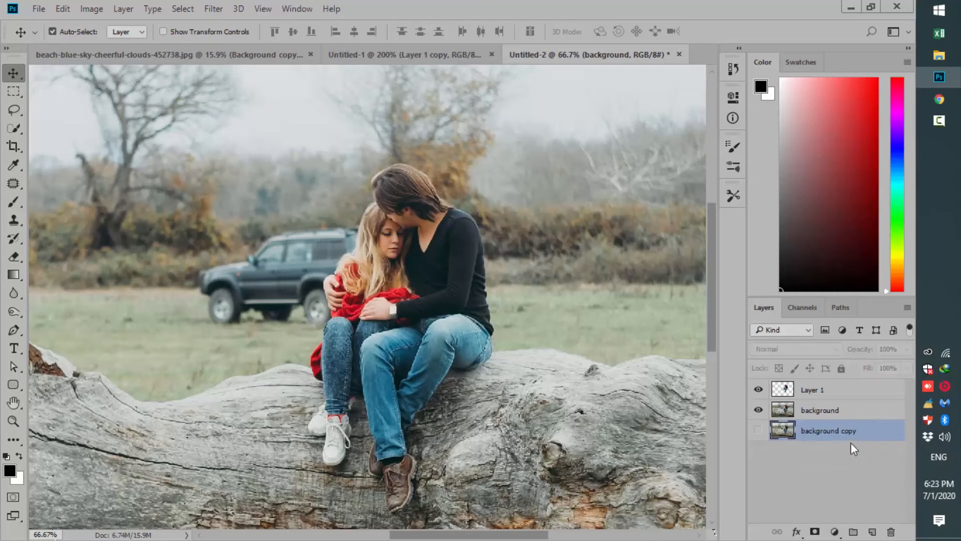
Load the couple's outline from Layer 1 as a selection on the background layer and expand it by 5 pixels.
{"action": "left_click", "coordinate": [857, 410]}
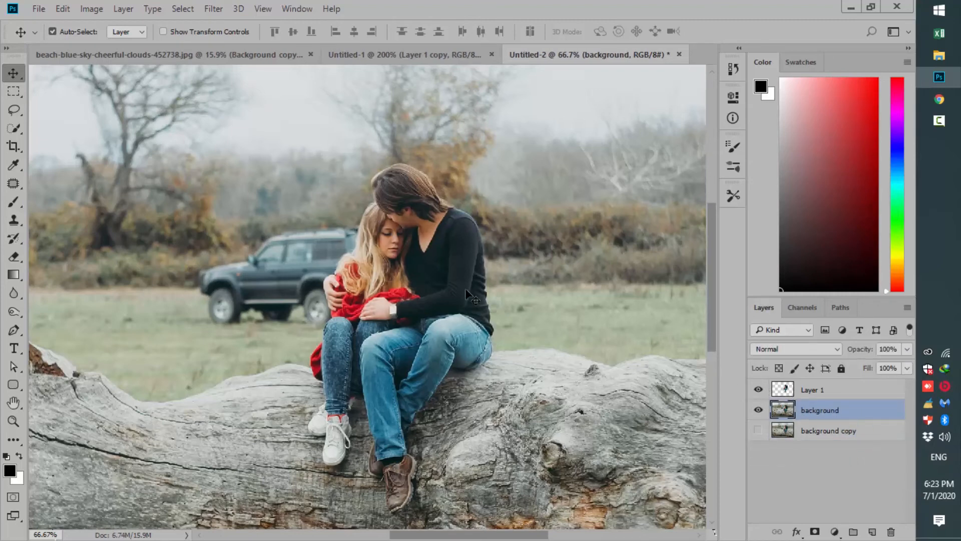
{"action": "left_click", "coordinate": [787, 393], "text": "ctrl"}
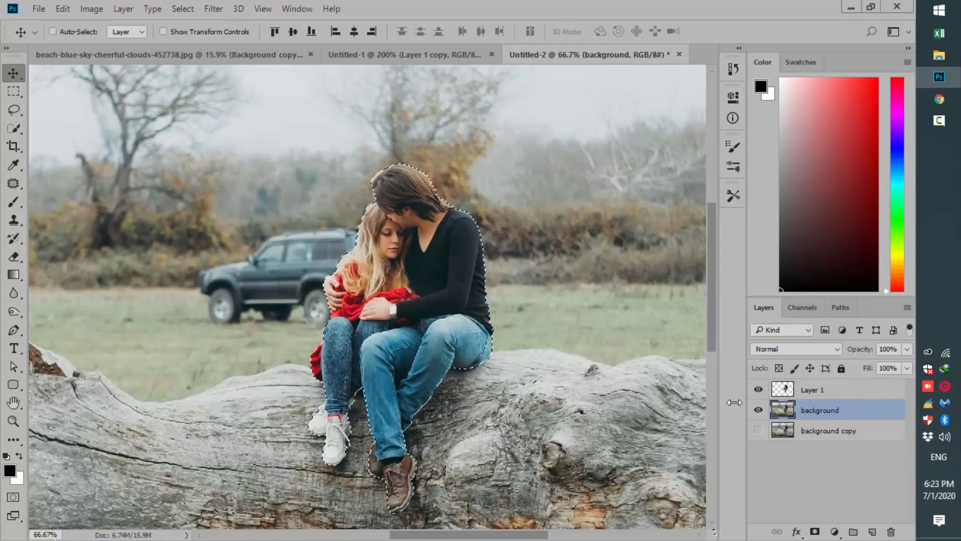
{"action": "left_click", "coordinate": [757, 429]}
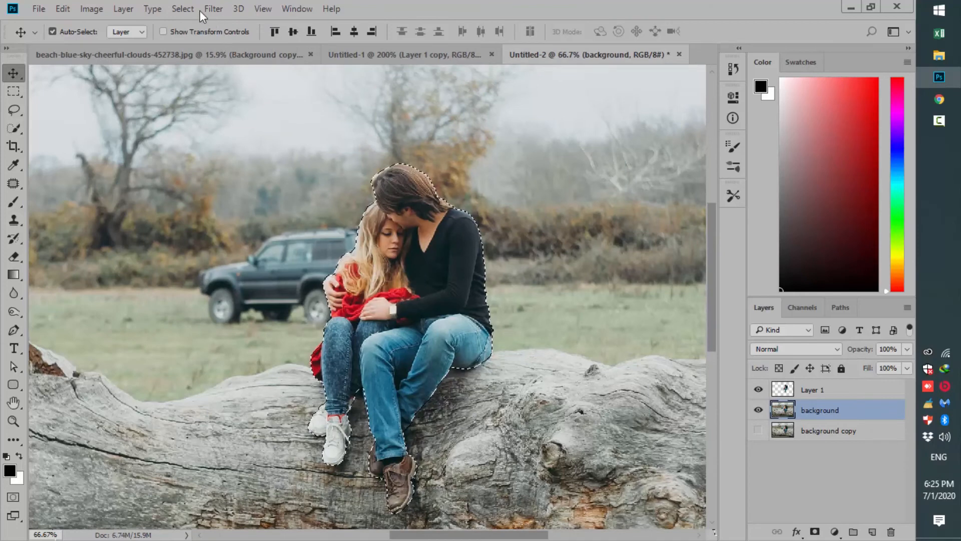
{"action": "left_click", "coordinate": [181, 9]}
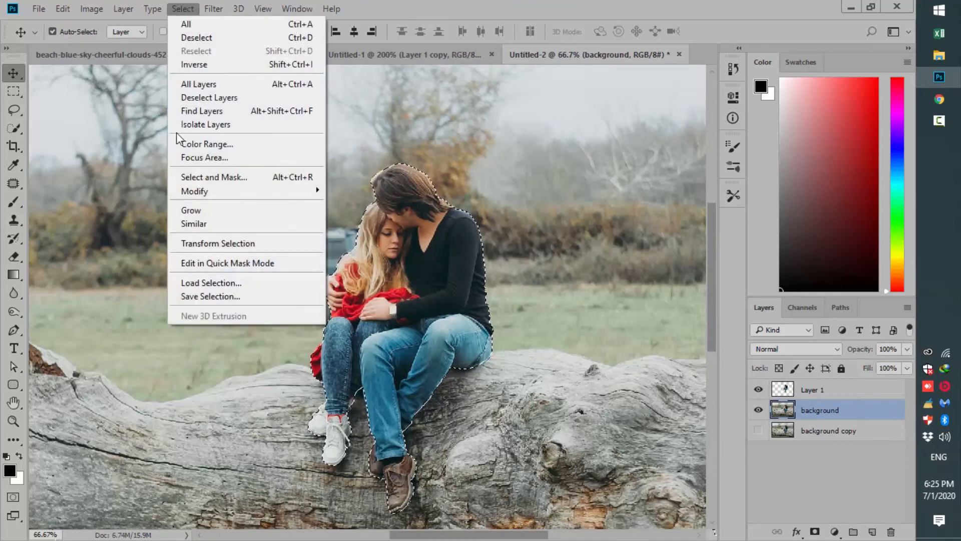
{"action": "mouse_move", "coordinate": [225, 193]}
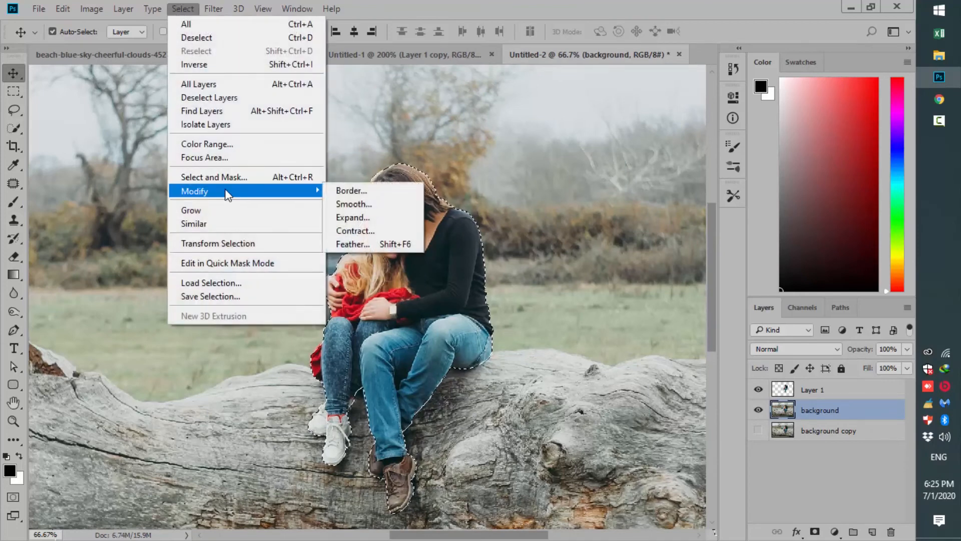
{"action": "left_click", "coordinate": [383, 218]}
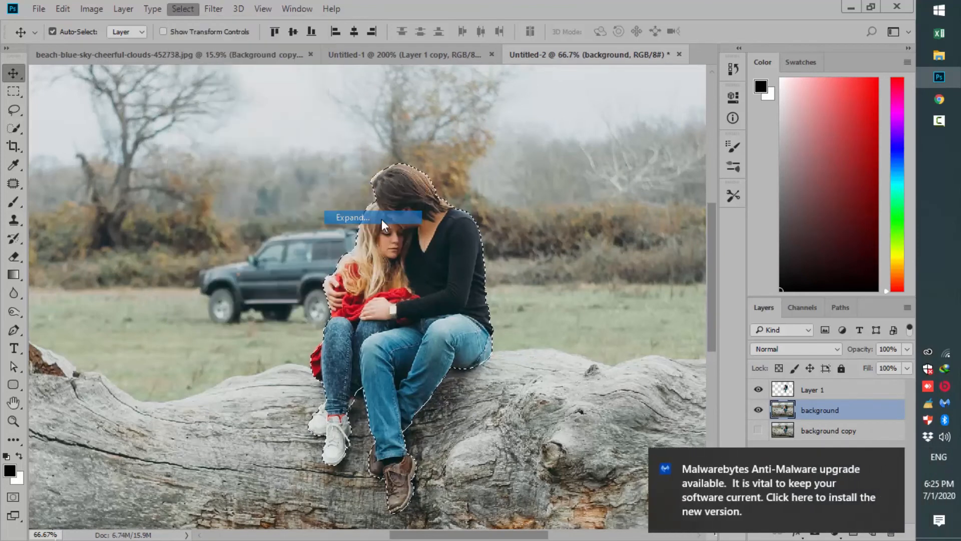
{"action": "left_click", "coordinate": [893, 461]}
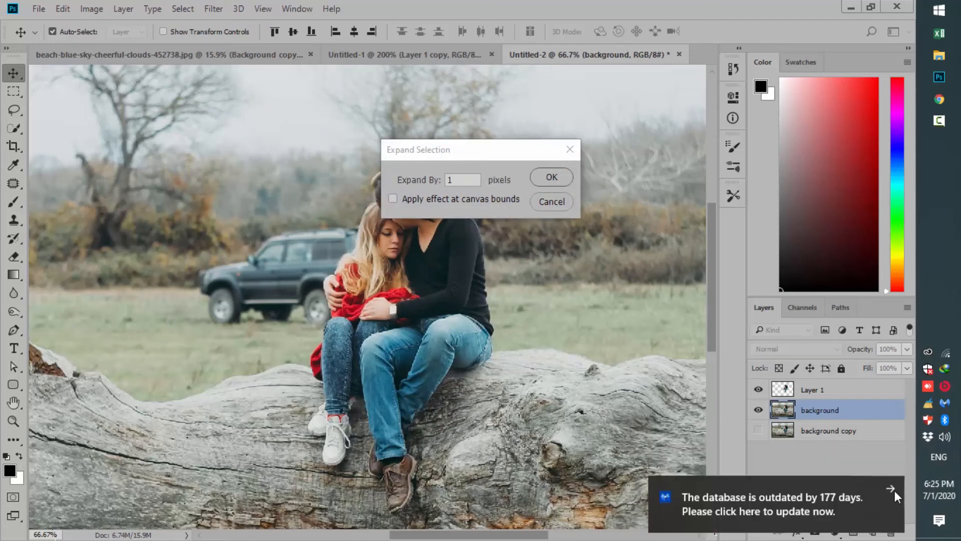
{"action": "left_click", "coordinate": [893, 489]}
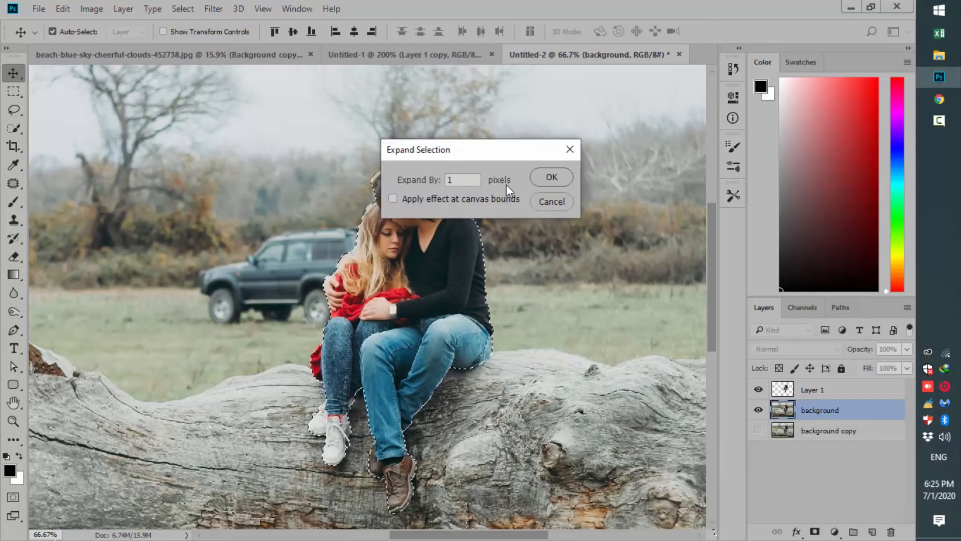
{"action": "left_click_drag", "start_coordinate": [471, 152], "coordinate": [565, 108]}
{"action": "type", "text": "5"}
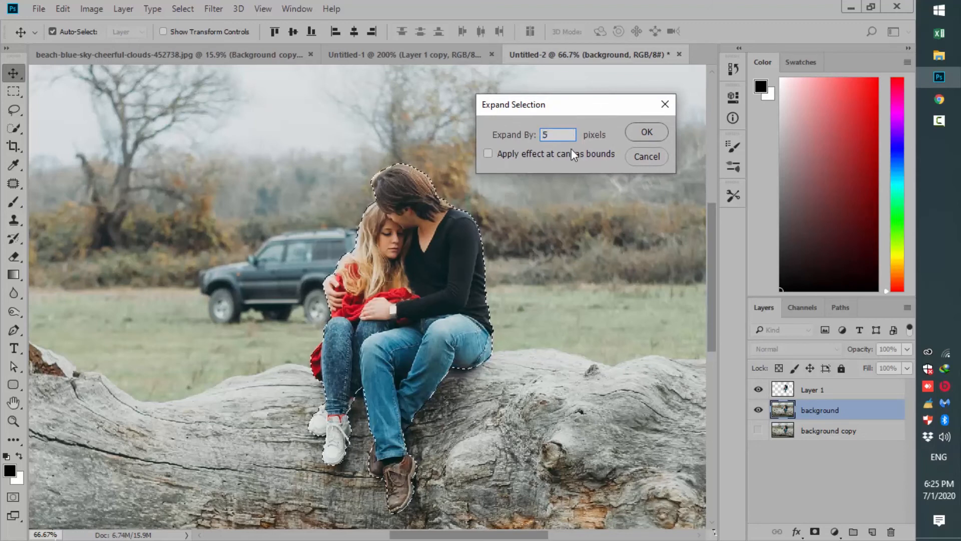
{"action": "left_click", "coordinate": [651, 132]}
Examine the expanded selection's margin around the couple, from the hair and shoulders down to the shoes.
{"action": "key", "text": "z"}
{"action": "left_click_drag", "start_coordinate": [447, 203], "coordinate": [505, 257]}
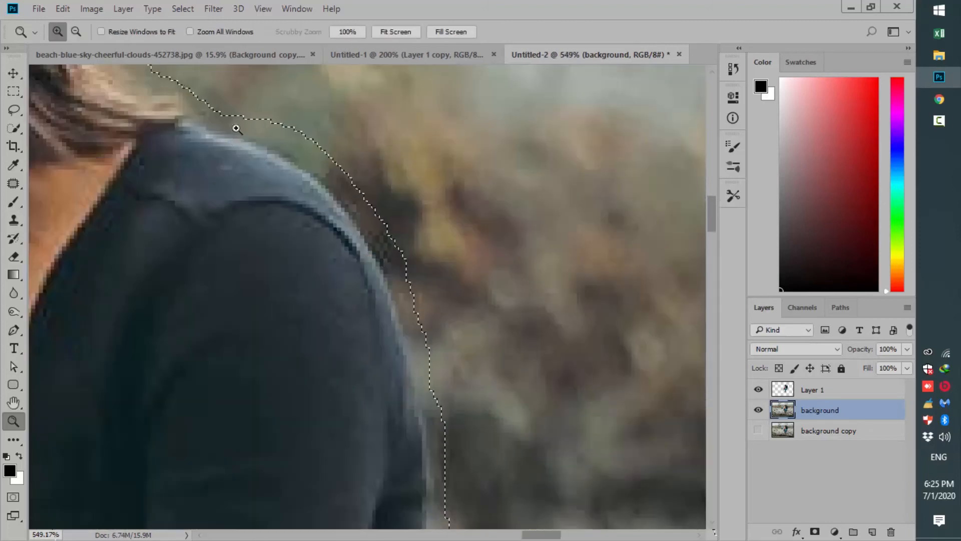
{"action": "left_click", "coordinate": [369, 273], "text": "alt"}
{"action": "left_click", "coordinate": [369, 273], "text": "alt"}
{"action": "left_click", "coordinate": [368, 272], "text": "alt"}
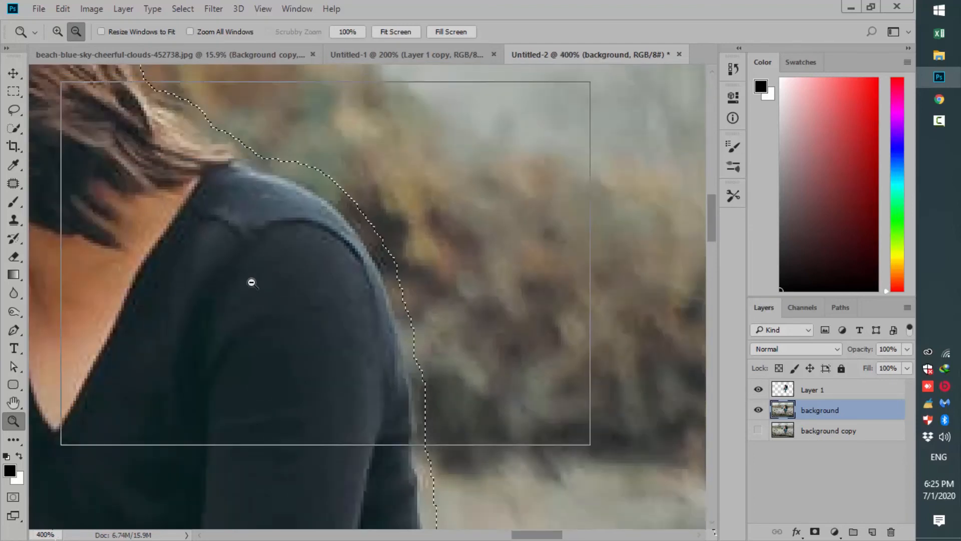
{"action": "left_click_drag", "start_coordinate": [260, 221], "coordinate": [365, 262]}
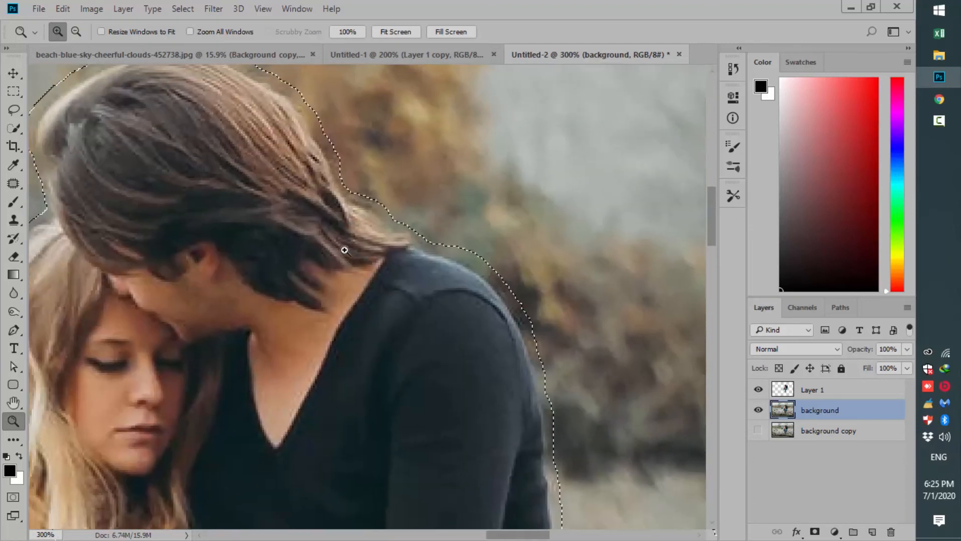
{"action": "left_click", "coordinate": [339, 259], "text": "alt"}
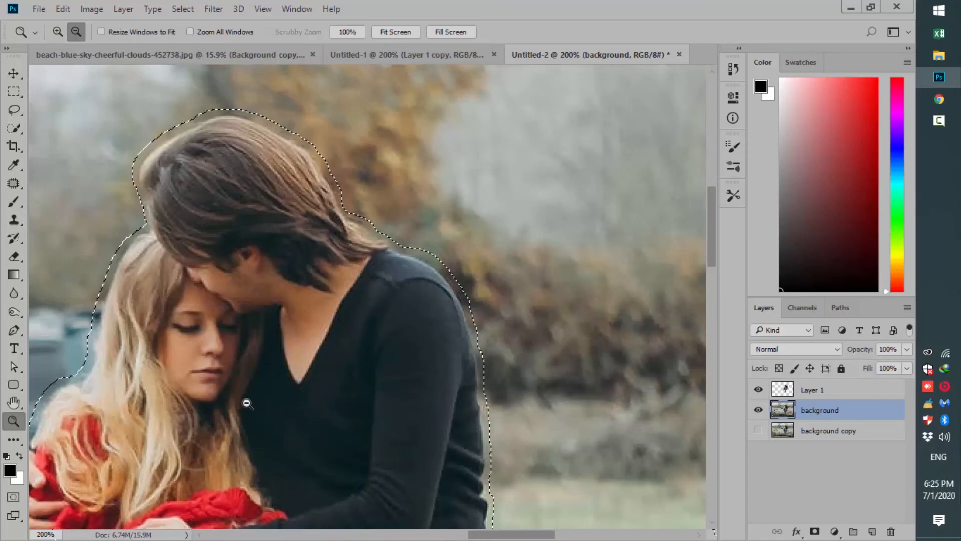
{"action": "left_click_drag", "start_coordinate": [385, 311], "coordinate": [500, 204]}
{"action": "left_click", "coordinate": [410, 422], "text": "alt"}
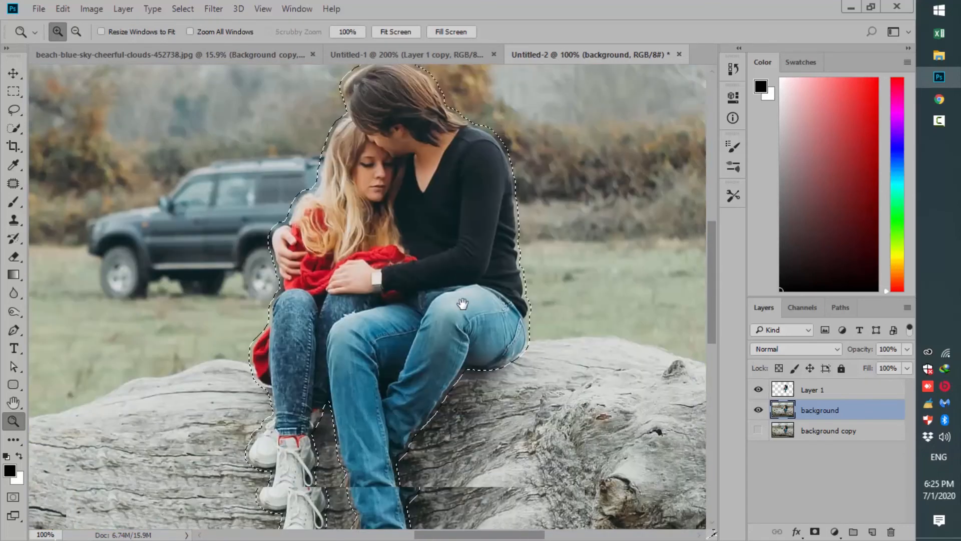
{"action": "left_click_drag", "start_coordinate": [469, 396], "coordinate": [460, 356]}
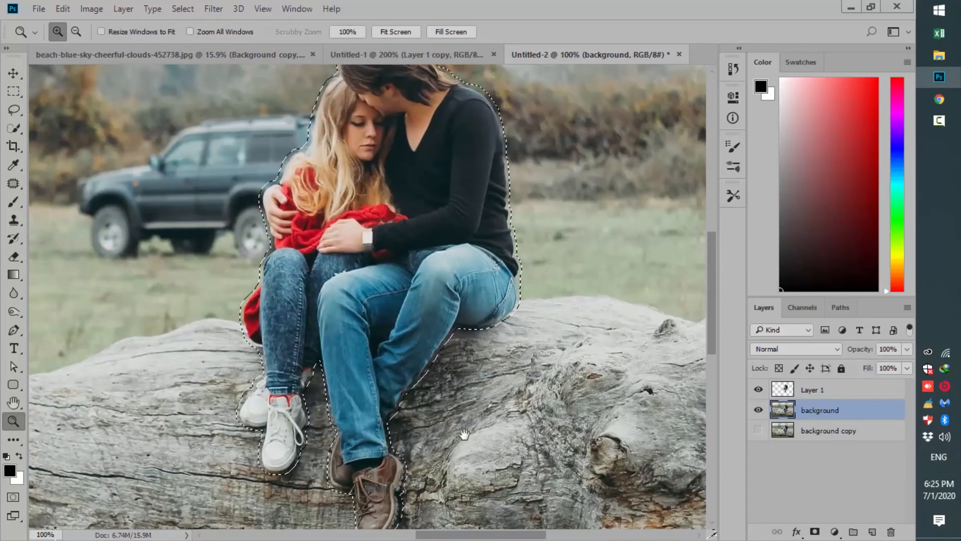
{"action": "scroll", "coordinate": [451, 421], "scroll_direction": "down", "scroll_amount": 5}
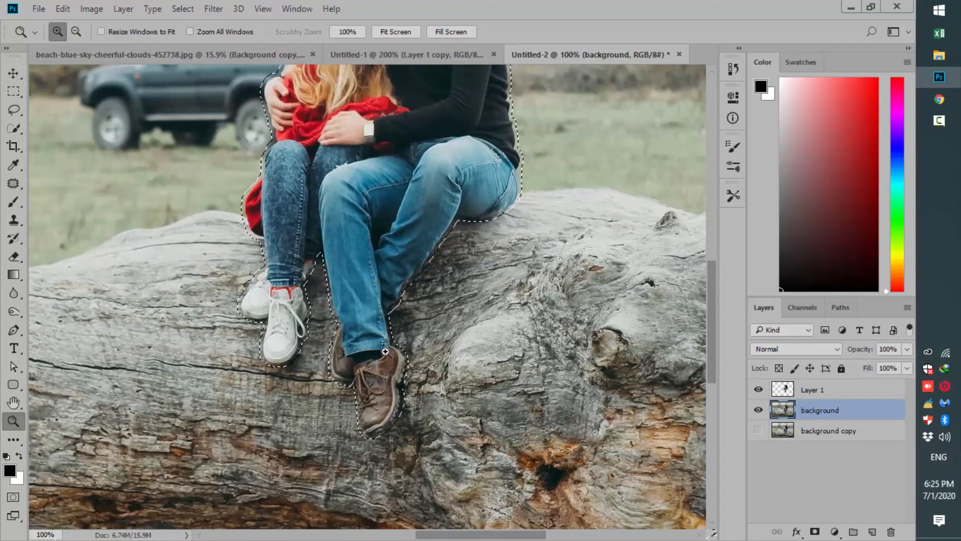
{"action": "left_click", "coordinate": [484, 256], "text": "alt"}
{"action": "left_click_drag", "start_coordinate": [445, 178], "coordinate": [433, 270]}
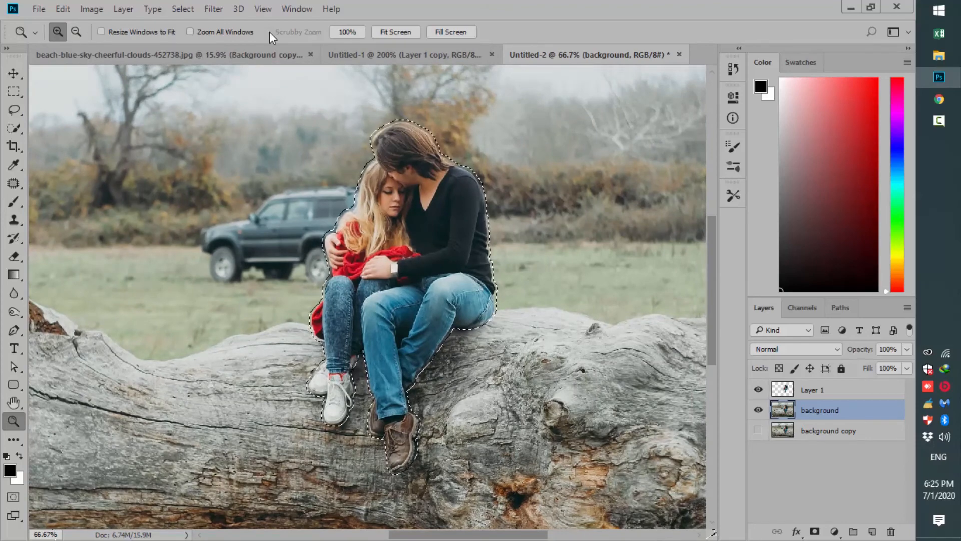
Remove the couple from the background layer with a Content-Aware fill, hiding Layer 1 and clearing the selection.
{"action": "left_click", "coordinate": [65, 9]}
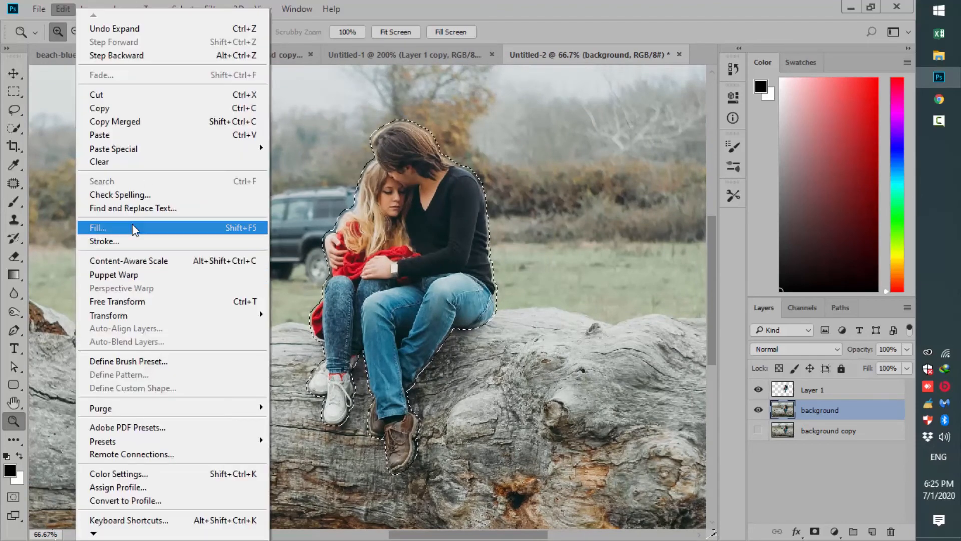
{"action": "left_click", "coordinate": [134, 229]}
{"action": "left_click", "coordinate": [432, 193]}
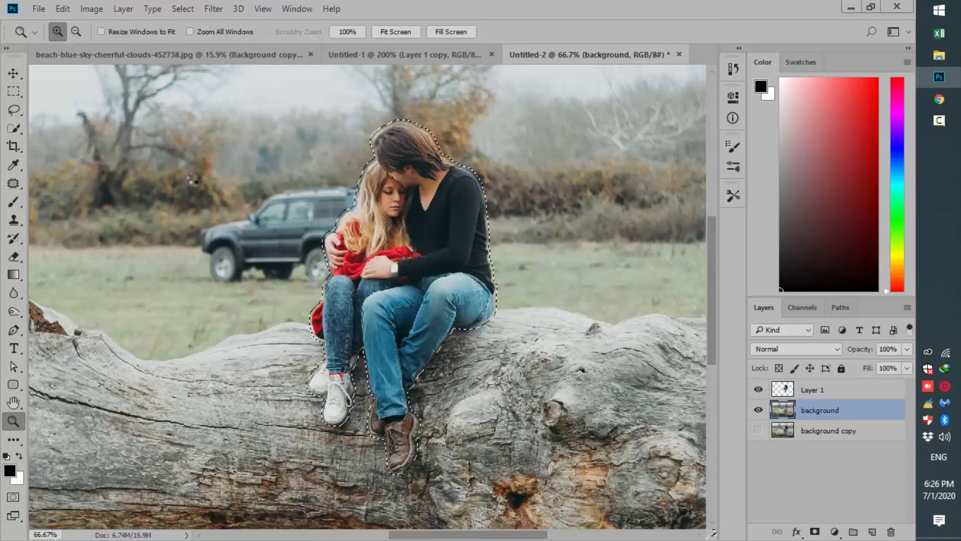
{"action": "left_click", "coordinate": [757, 409]}
{"action": "left_click", "coordinate": [759, 389]}
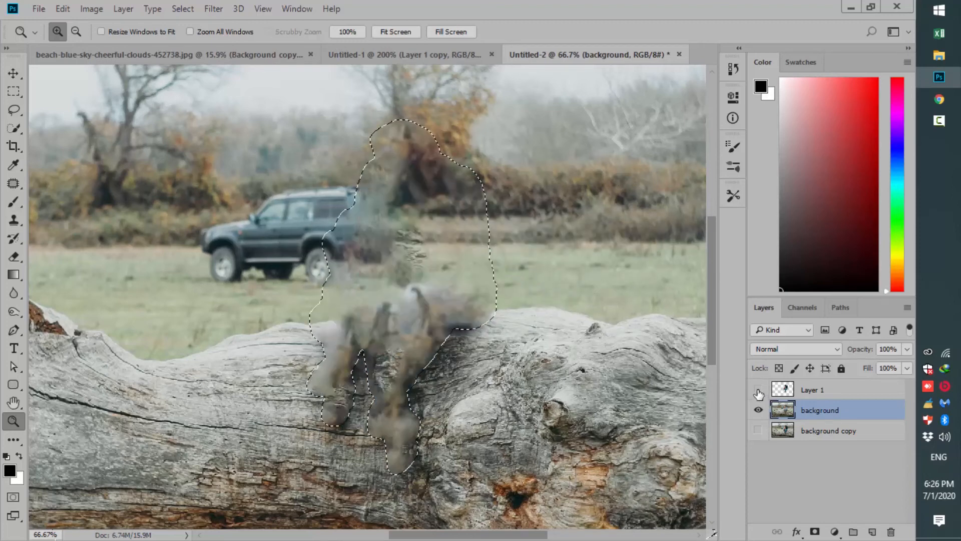
{"action": "key", "text": "ctrl+d"}
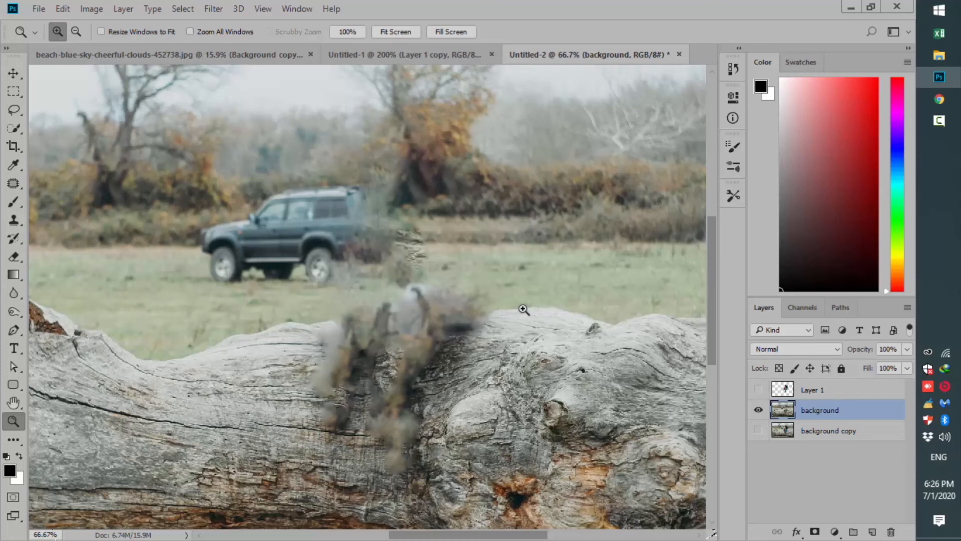
Outline the car with the Patch Tool, replace it with the grass and bushes to its left, and deselect.
{"action": "left_click_drag", "start_coordinate": [230, 230], "coordinate": [357, 311]}
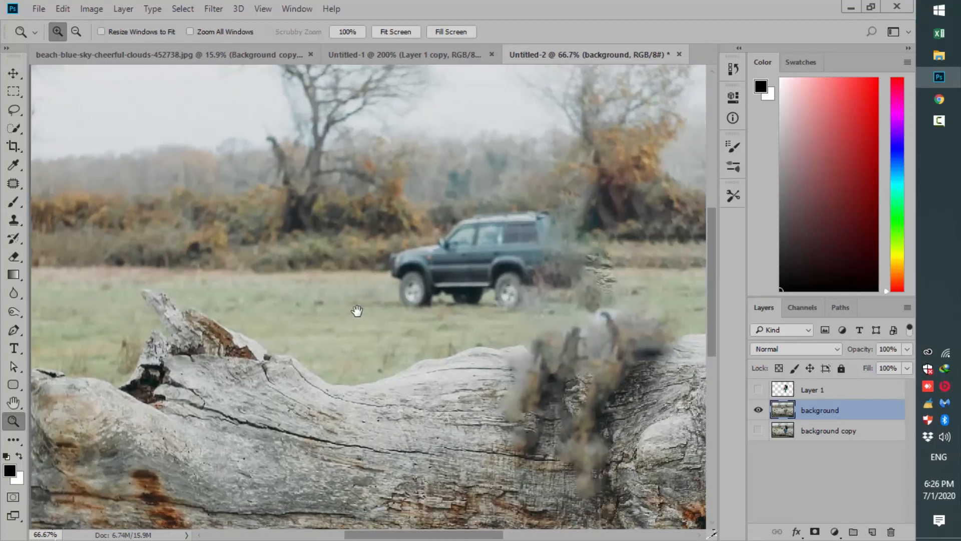
{"action": "right_click", "coordinate": [11, 186]}
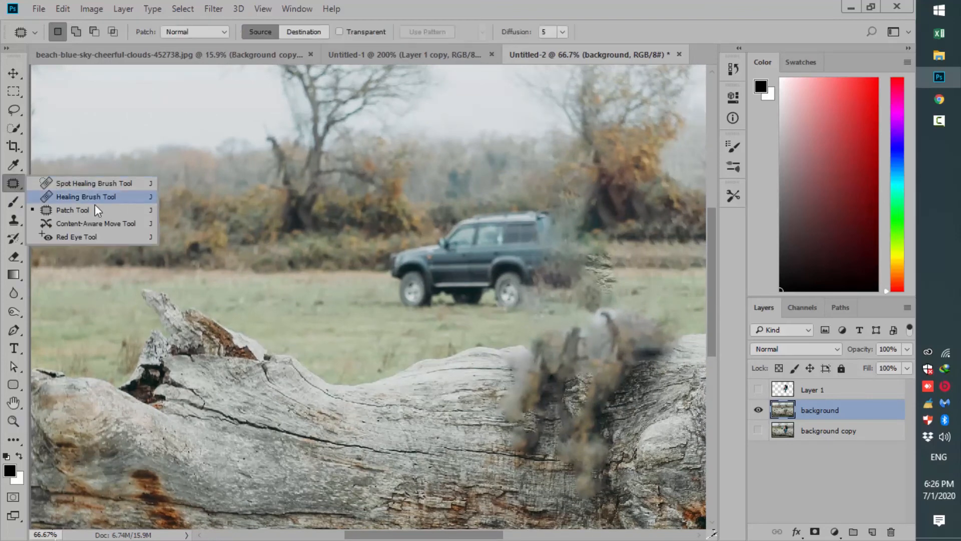
{"action": "left_click", "coordinate": [100, 208]}
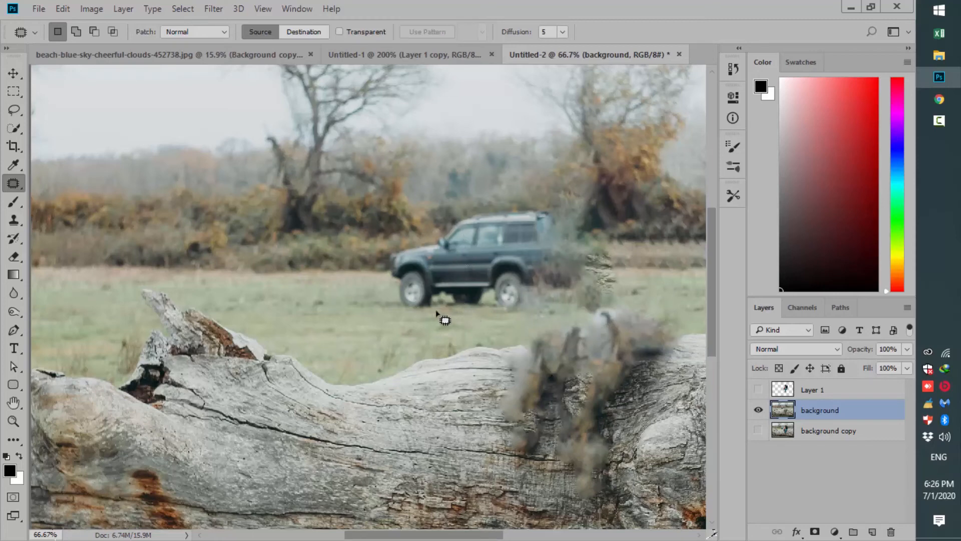
{"action": "mouse_move", "coordinate": [441, 309]}
{"action": "left_mouse_down"}
{"action": "mouse_move", "coordinate": [489, 304]}
{"action": "mouse_move", "coordinate": [511, 316]}
{"action": "mouse_move", "coordinate": [563, 292]}
{"action": "mouse_move", "coordinate": [574, 240]}
{"action": "mouse_move", "coordinate": [546, 205]}
{"action": "mouse_move", "coordinate": [487, 205]}
{"action": "mouse_move", "coordinate": [388, 246]}
{"action": "mouse_move", "coordinate": [385, 278]}
{"action": "mouse_move", "coordinate": [399, 304]}
{"action": "mouse_move", "coordinate": [444, 311]}
{"action": "left_mouse_up"}
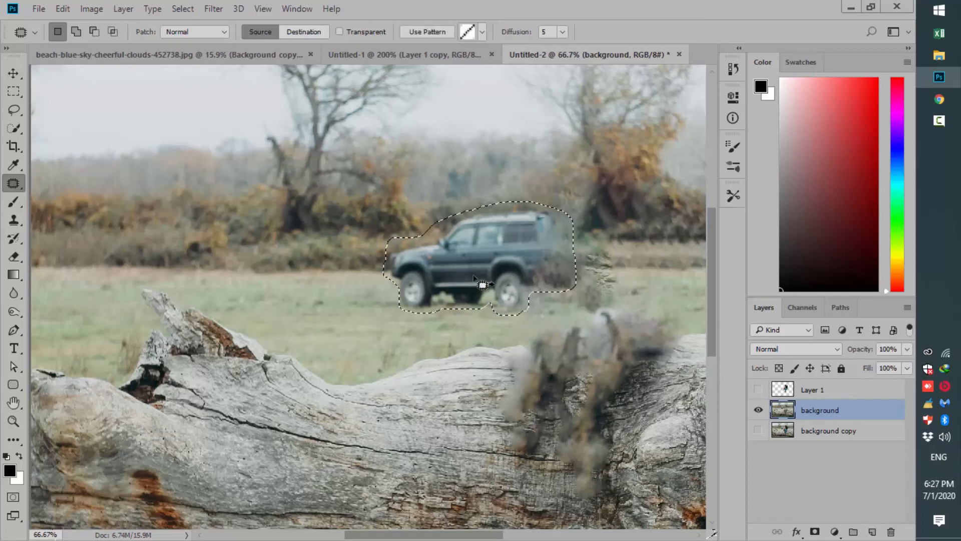
{"action": "left_click_drag", "start_coordinate": [449, 278], "coordinate": [139, 271]}
{"action": "key", "text": "ctrl+d"}
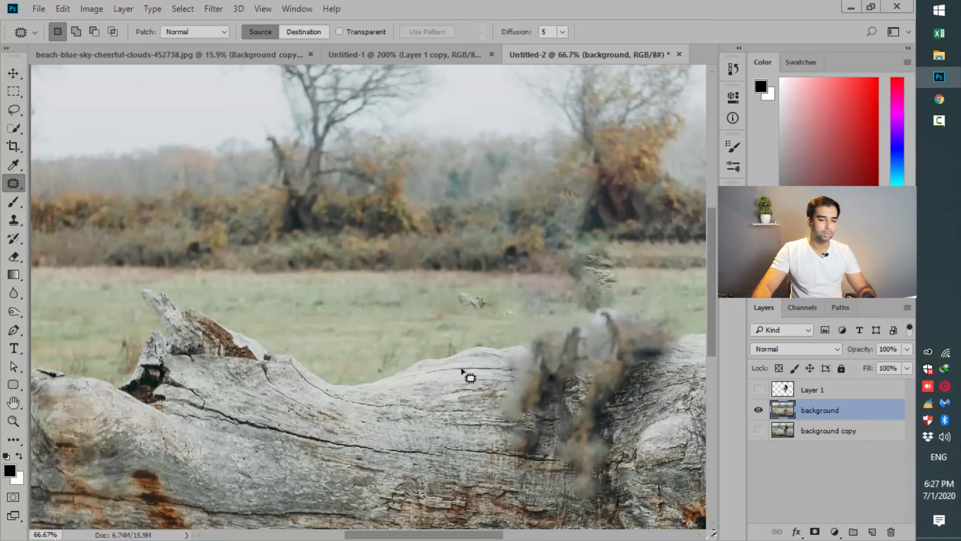
Add a new layer above the background and clone clean grass over the leftover fragments in the field with a size-40 Clone Stamp.
{"action": "left_click_drag", "start_coordinate": [554, 332], "coordinate": [463, 293]}
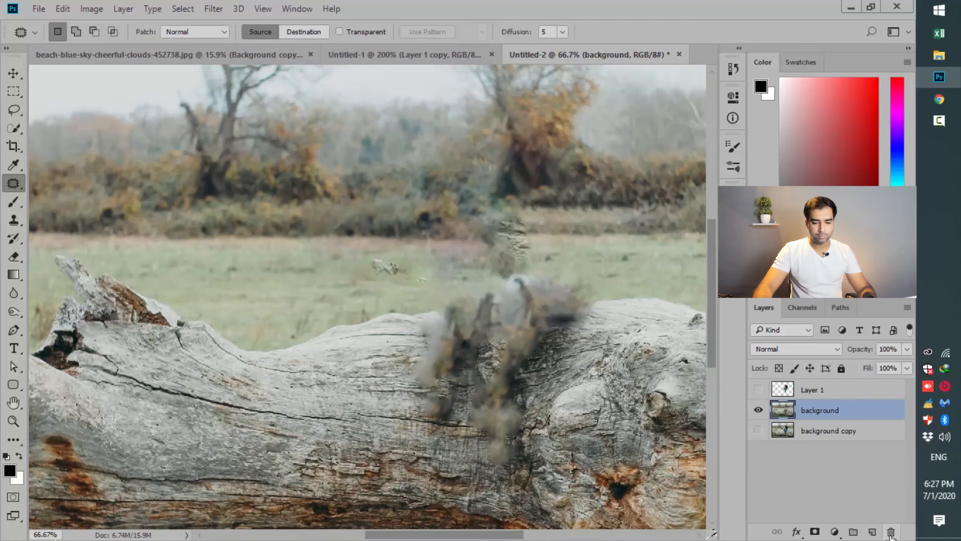
{"action": "left_click", "coordinate": [871, 533]}
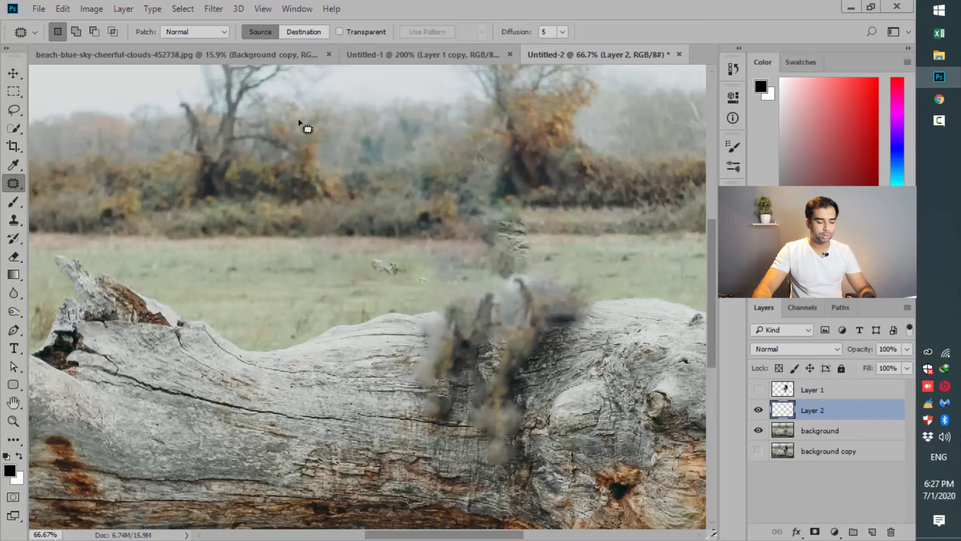
{"action": "key", "text": "s"}
{"action": "right_click", "coordinate": [13, 221]}
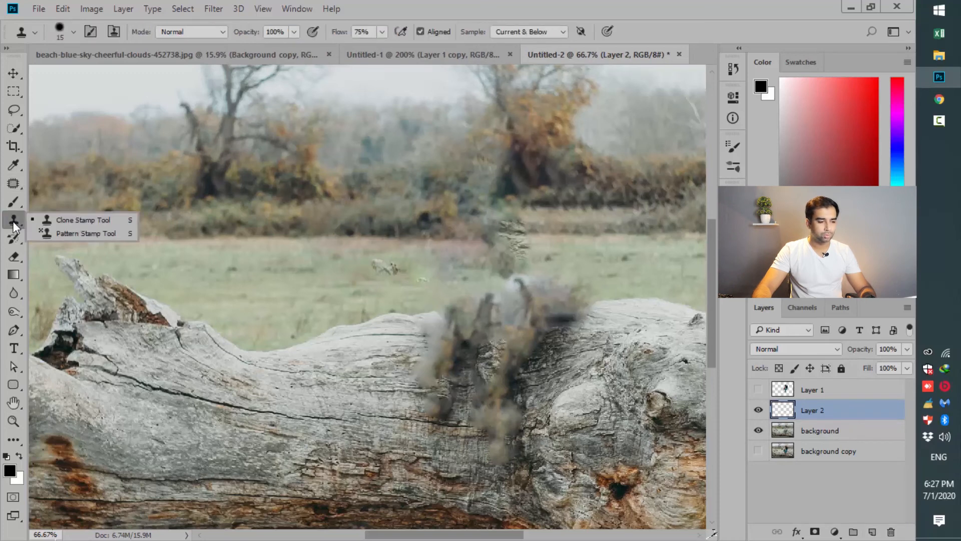
{"action": "left_click", "coordinate": [70, 224]}
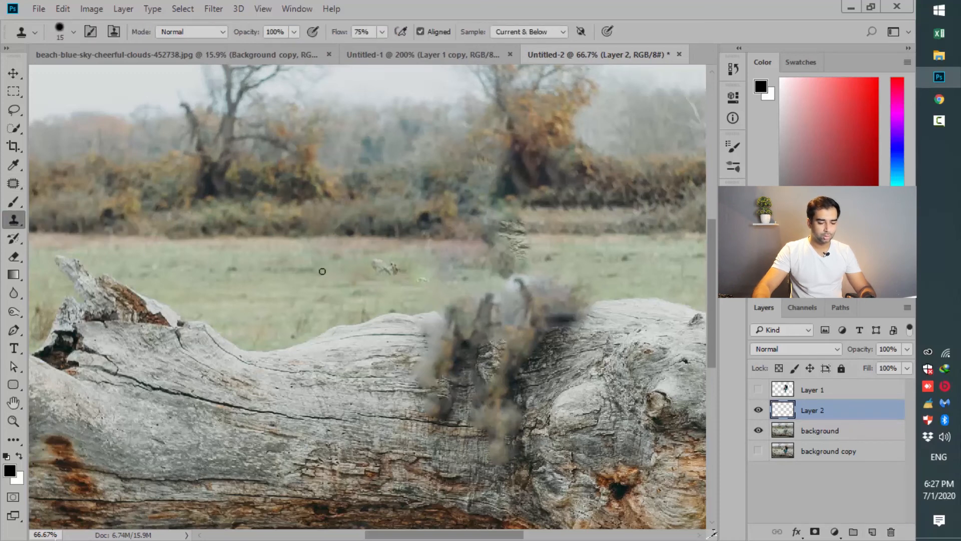
{"action": "key", "text": "bracketright"}
{"action": "key", "text": "bracketright"}
{"action": "key", "text": "bracketright"}
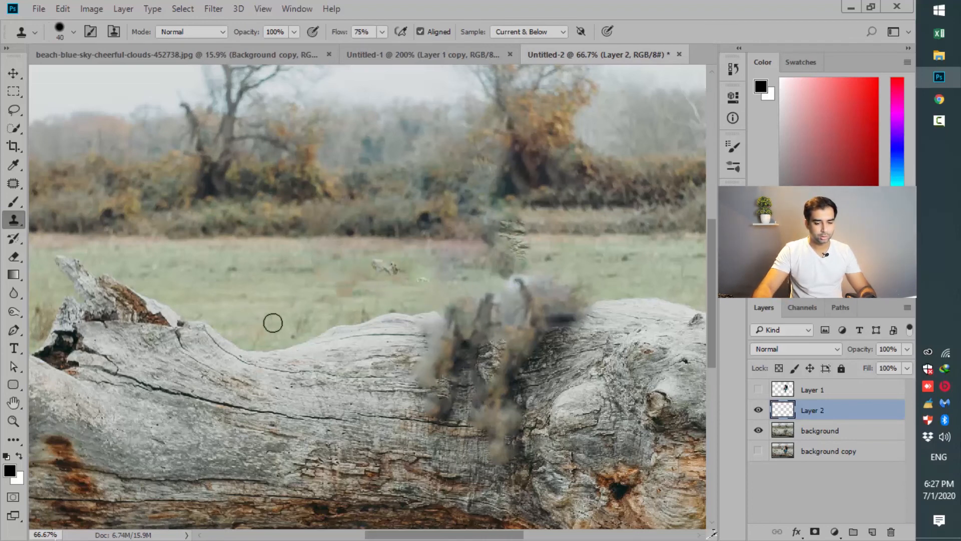
{"action": "left_click", "coordinate": [329, 274], "text": "alt"}
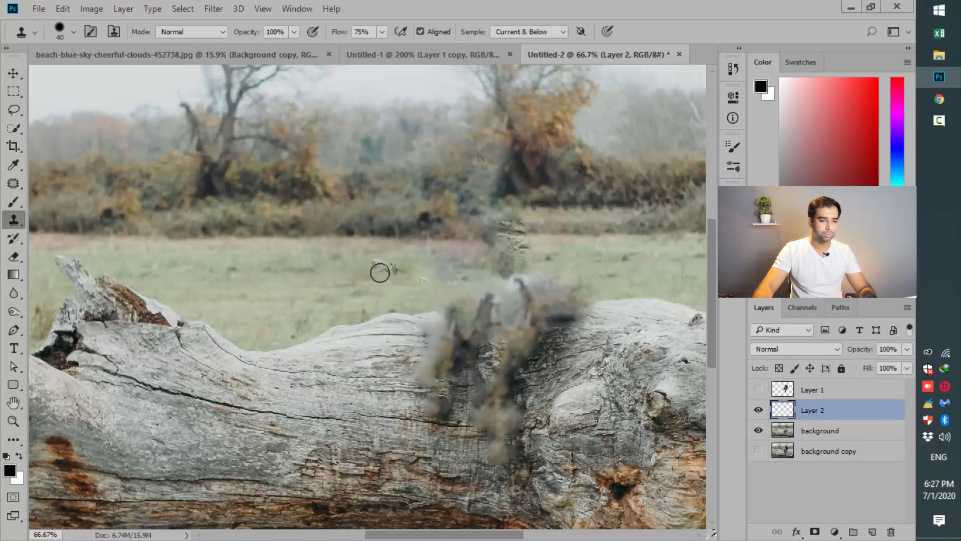
{"action": "mouse_move", "coordinate": [376, 270]}
{"action": "left_mouse_down"}
{"action": "mouse_move", "coordinate": [389, 264]}
{"action": "mouse_move", "coordinate": [426, 279]}
{"action": "left_mouse_up"}
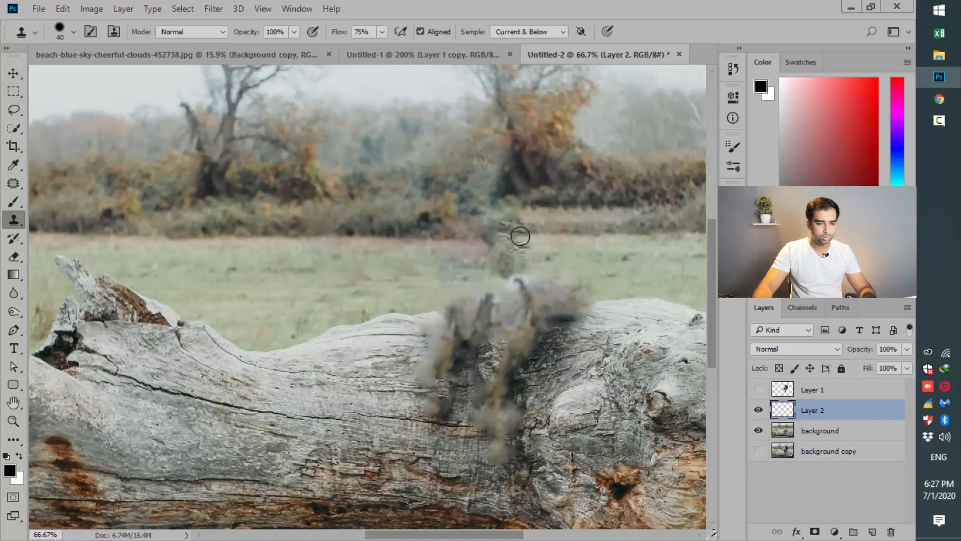
{"action": "mouse_move", "coordinate": [520, 235]}
{"action": "left_mouse_down"}
{"action": "mouse_move", "coordinate": [495, 217]}
{"action": "mouse_move", "coordinate": [506, 217]}
{"action": "left_mouse_up"}
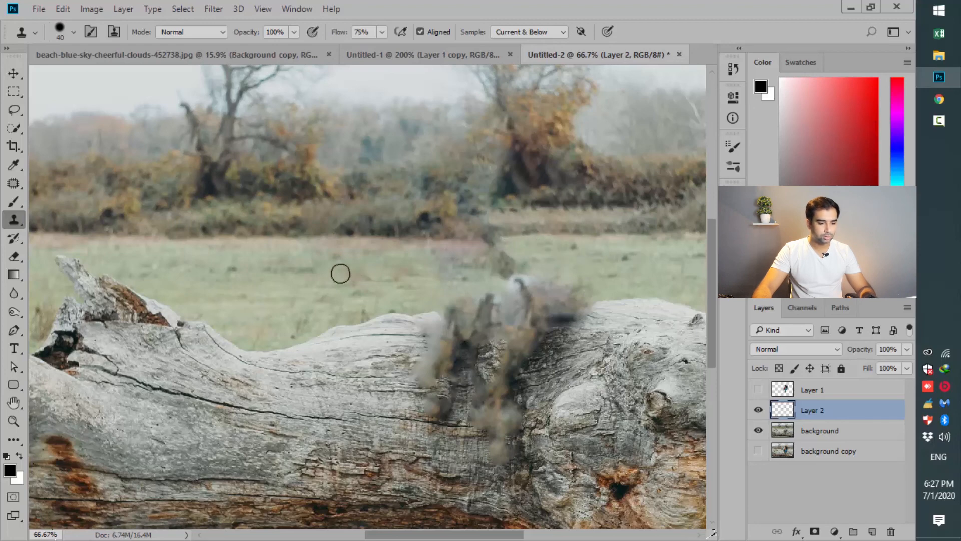
Show Layer 1 with the couple again and merge it with Layer 2 and the background layer.
{"action": "key", "text": "v"}
{"action": "key", "text": "z"}
{"action": "left_click", "coordinate": [432, 383], "text": "alt"}
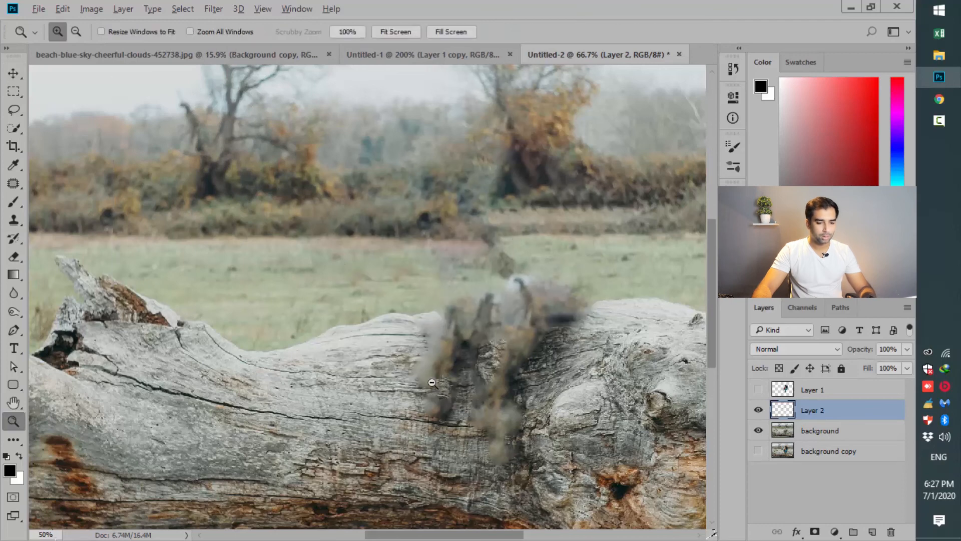
{"action": "left_click", "coordinate": [759, 390]}
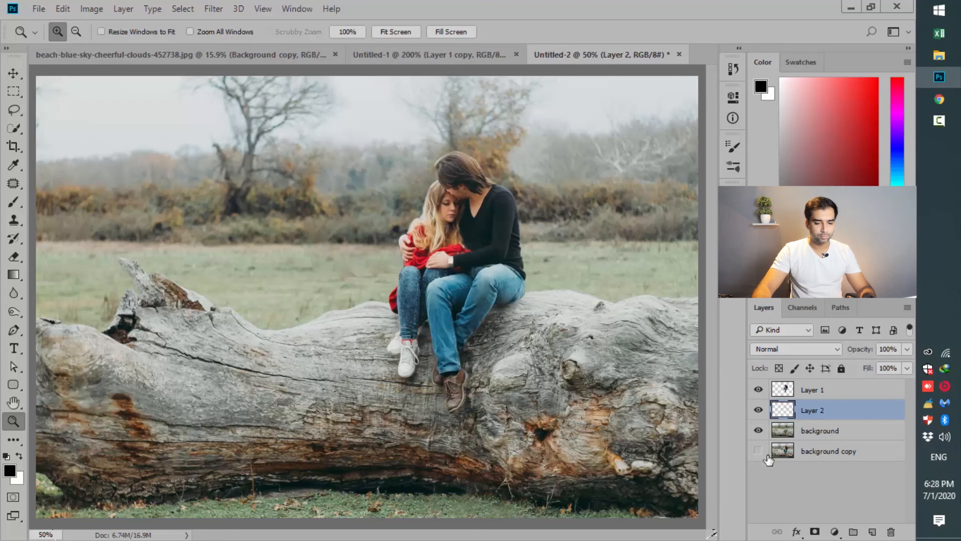
{"action": "left_click", "coordinate": [840, 393]}
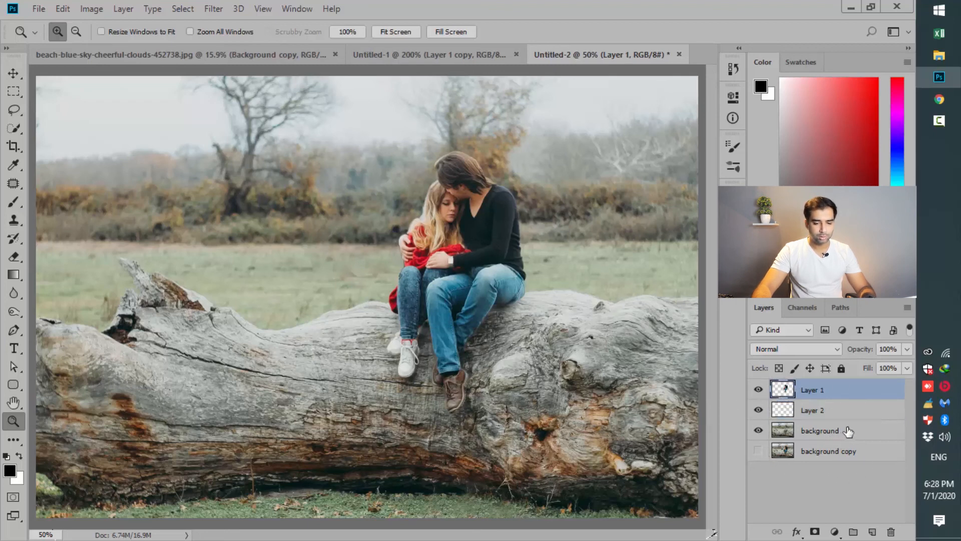
{"action": "left_click", "coordinate": [848, 431], "text": "shift"}
{"action": "right_click", "coordinate": [847, 432]}
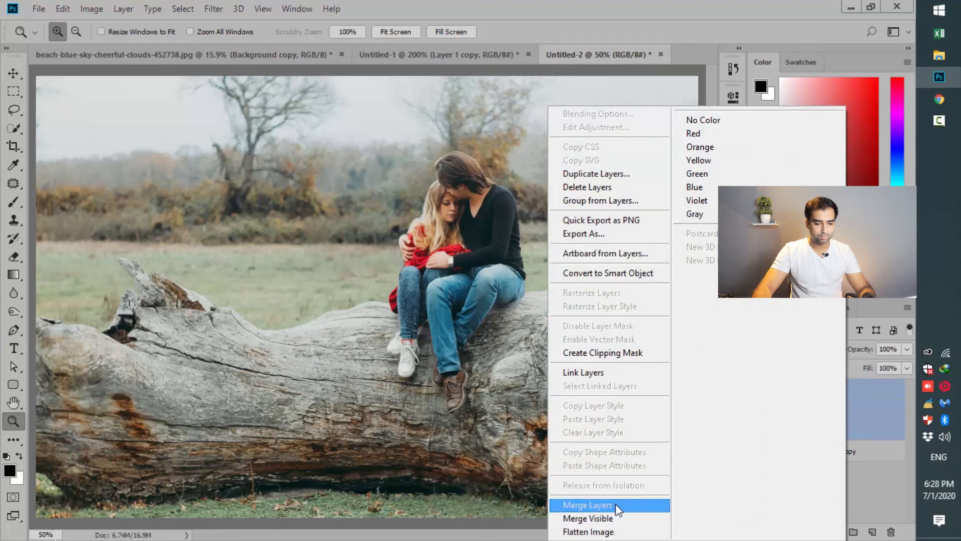
{"action": "left_click", "coordinate": [587, 505]}
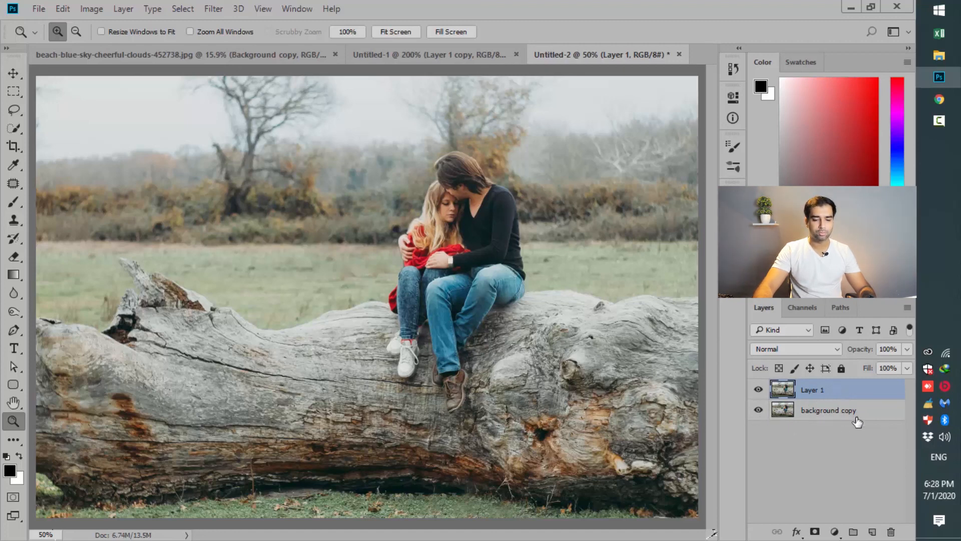
Compare the merged Layer 1 with the original background copy by repeatedly hiding and showing Layer 1, leaving it visible.
{"action": "left_click", "coordinate": [758, 392]}
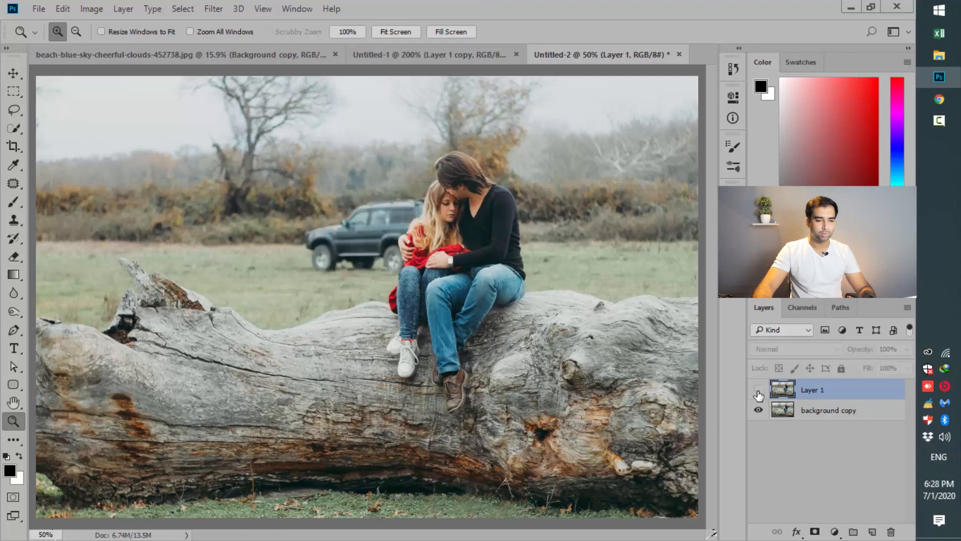
{"action": "left_click", "coordinate": [758, 391]}
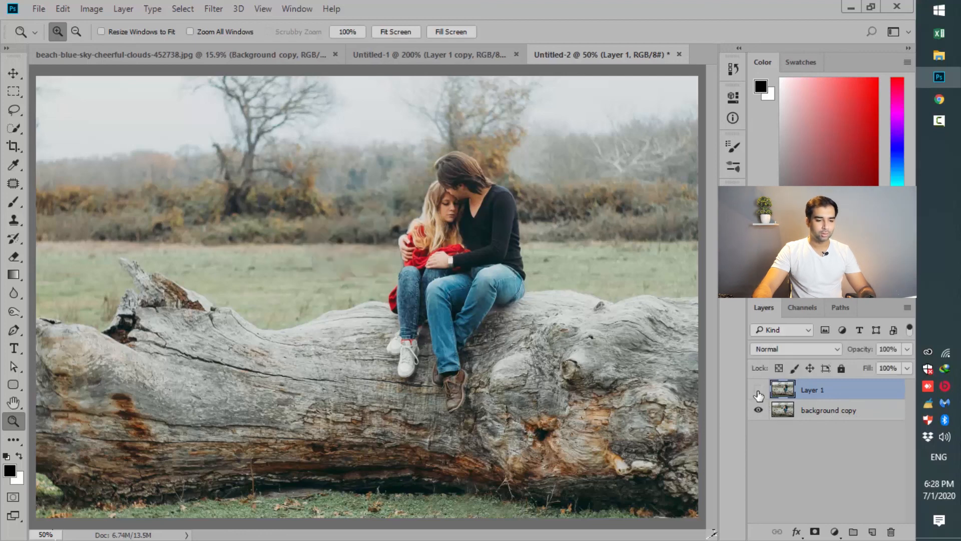
{"action": "left_click", "coordinate": [758, 392]}
{"action": "left_click", "coordinate": [758, 391]}
{"action": "left_click", "coordinate": [758, 392]}
{"action": "left_click", "coordinate": [758, 391]}
{"action": "left_click", "coordinate": [758, 392]}
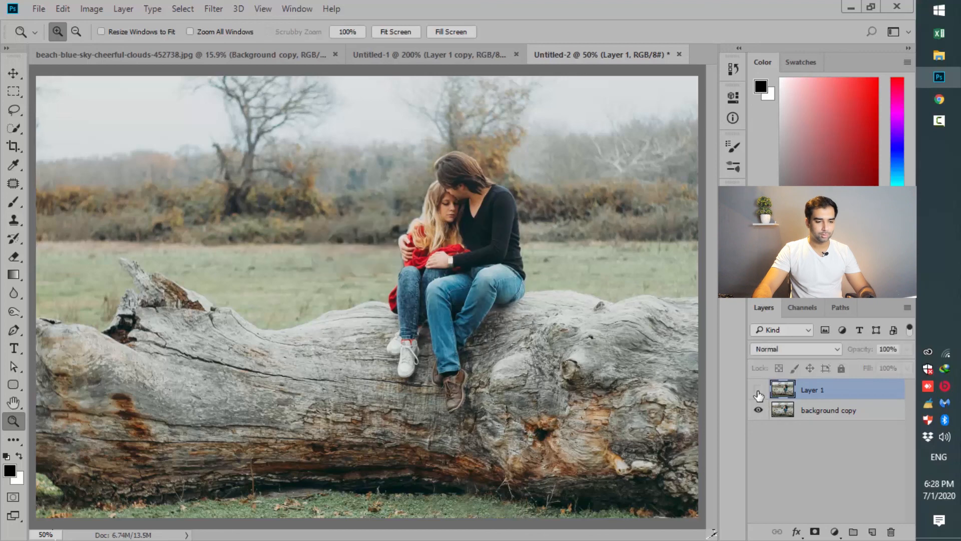
{"action": "left_click", "coordinate": [758, 391]}
{"action": "left_click", "coordinate": [758, 392]}
{"action": "left_click", "coordinate": [758, 392]}
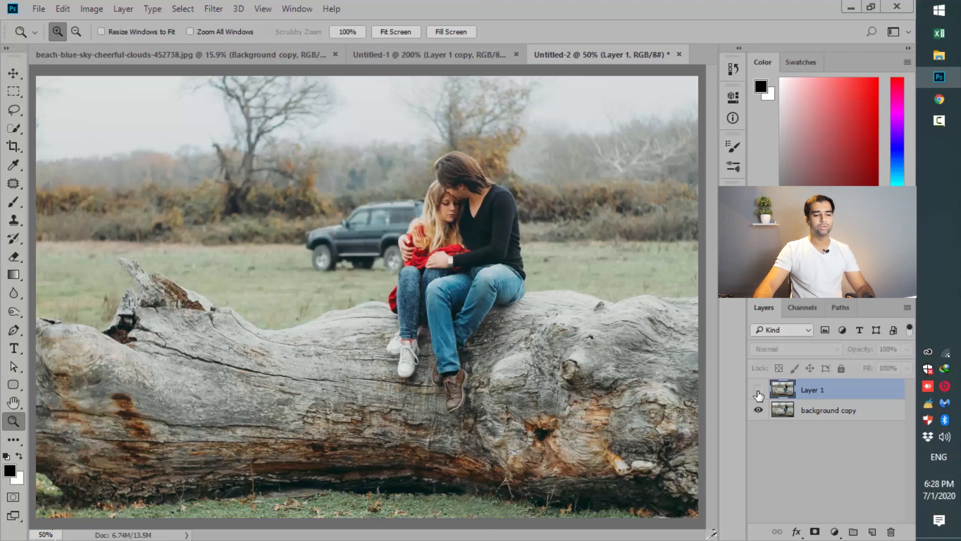
{"action": "left_click", "coordinate": [758, 392]}
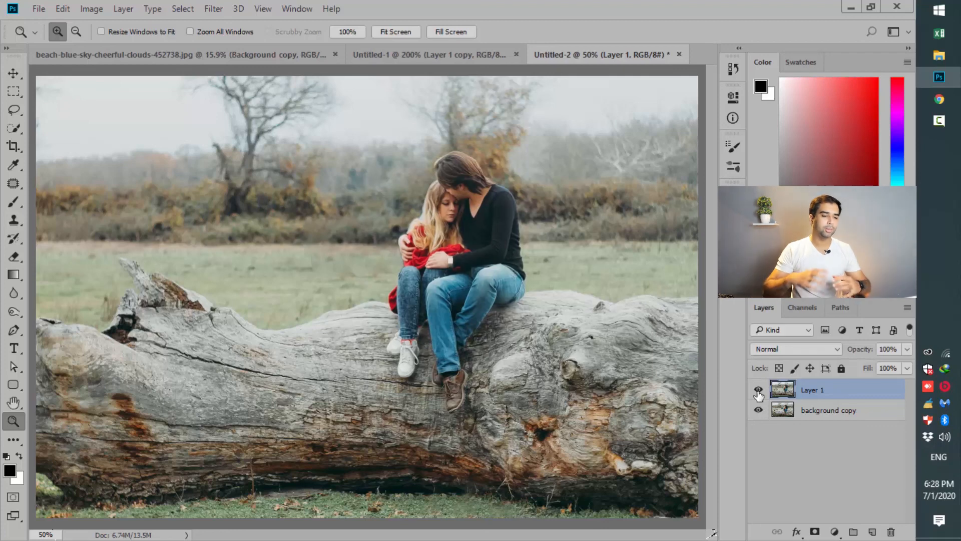